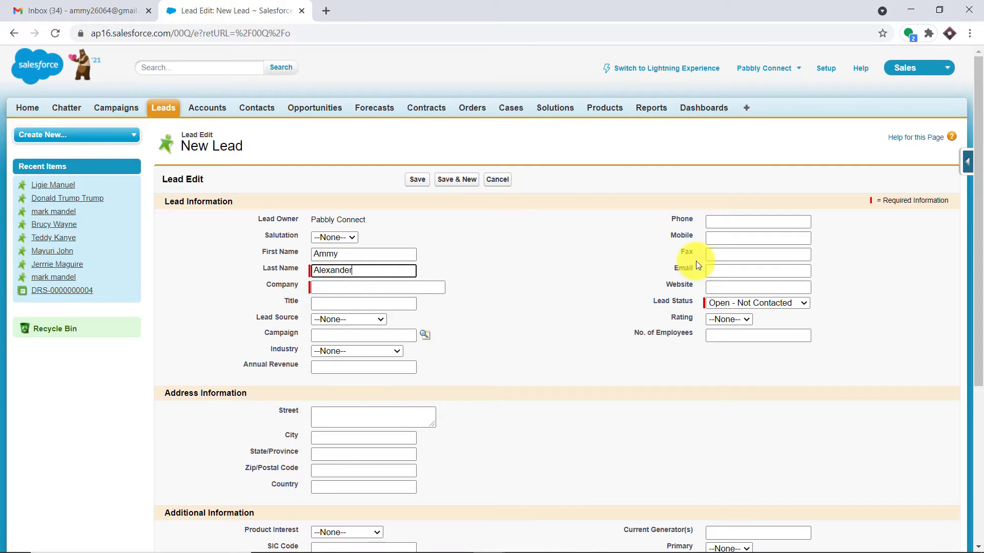
- Paste the copied e-mail address into the lead and enter Tesla as the company
click(720, 272)
right_click(722, 274)
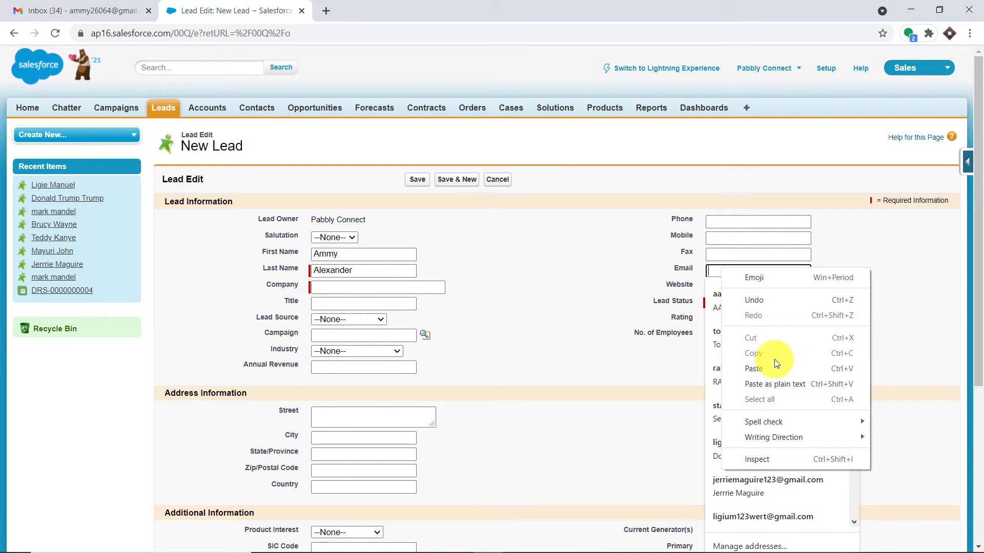
click(754, 369)
click(328, 290)
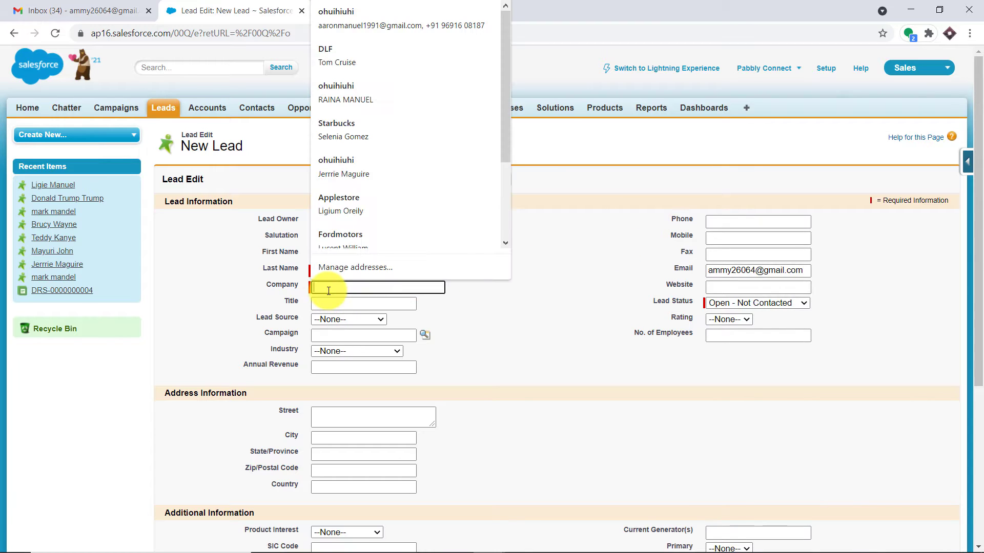
text(Tesla)
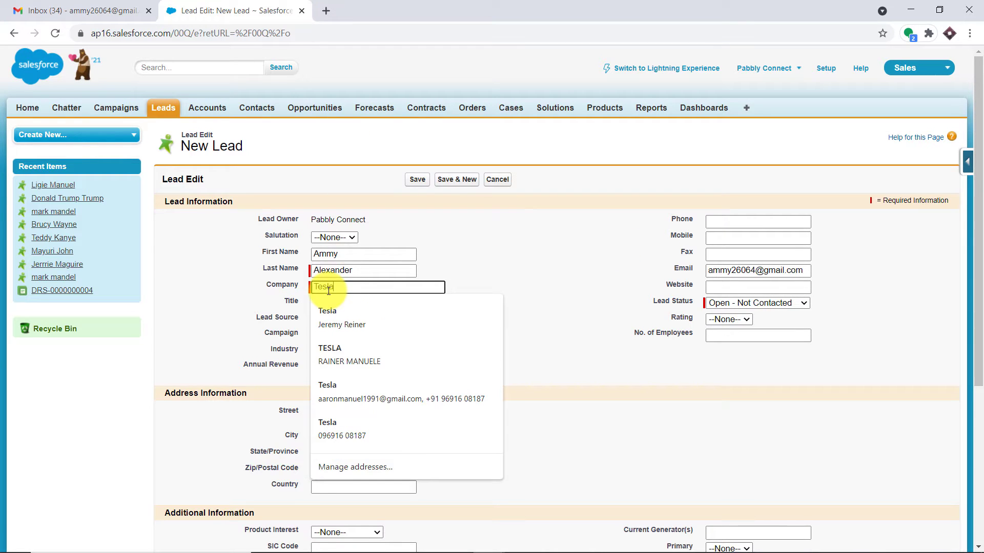
click(512, 247)
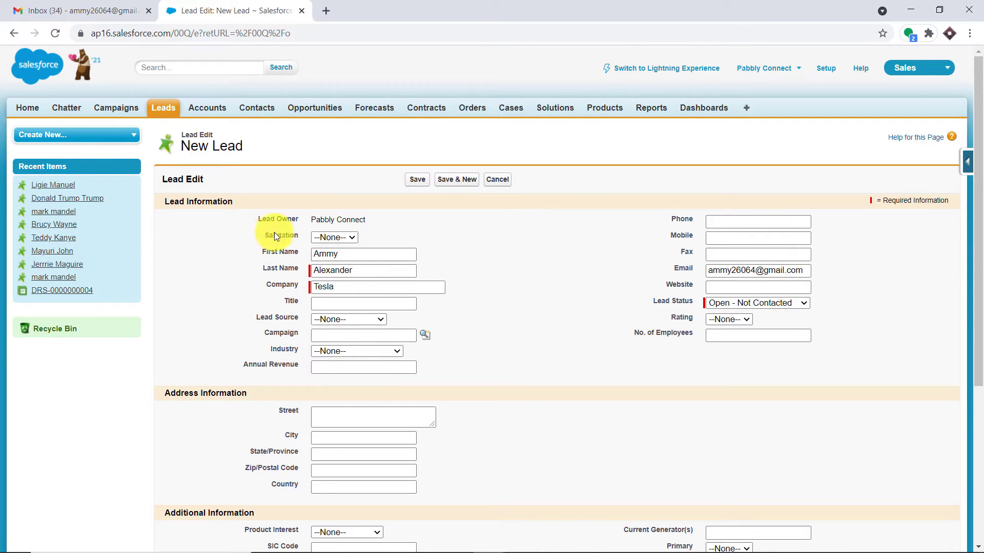
- Enter the lead's phone number and save the new lead
click(733, 223)
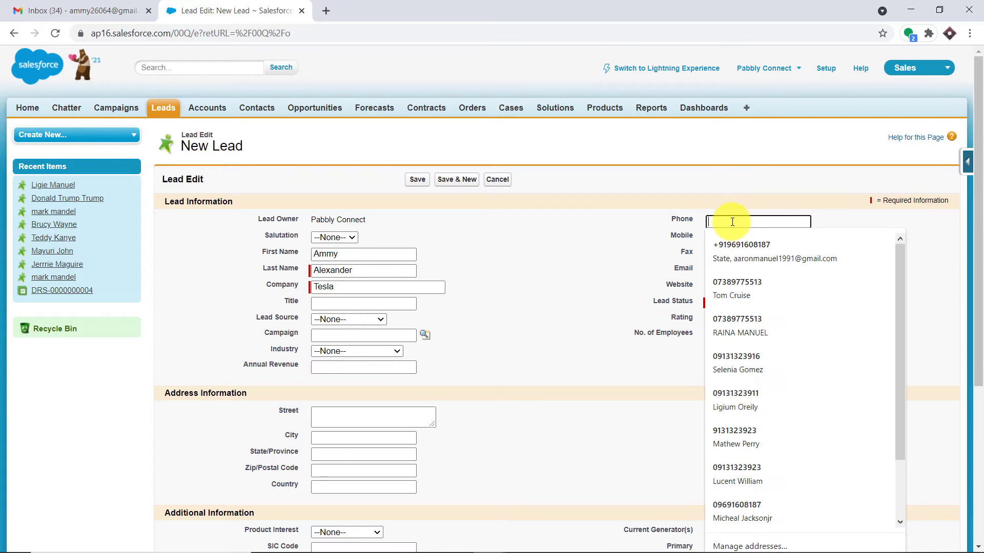
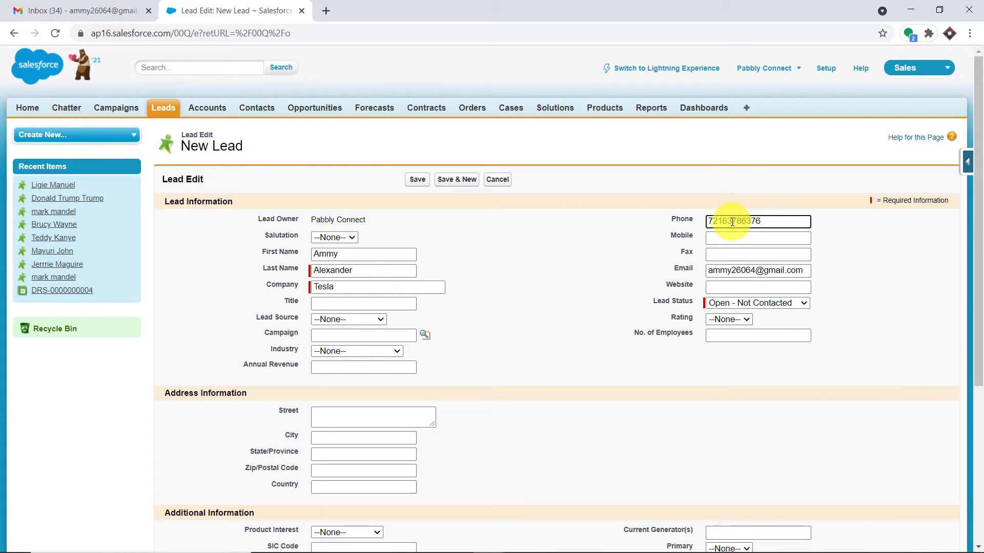
click(425, 183)
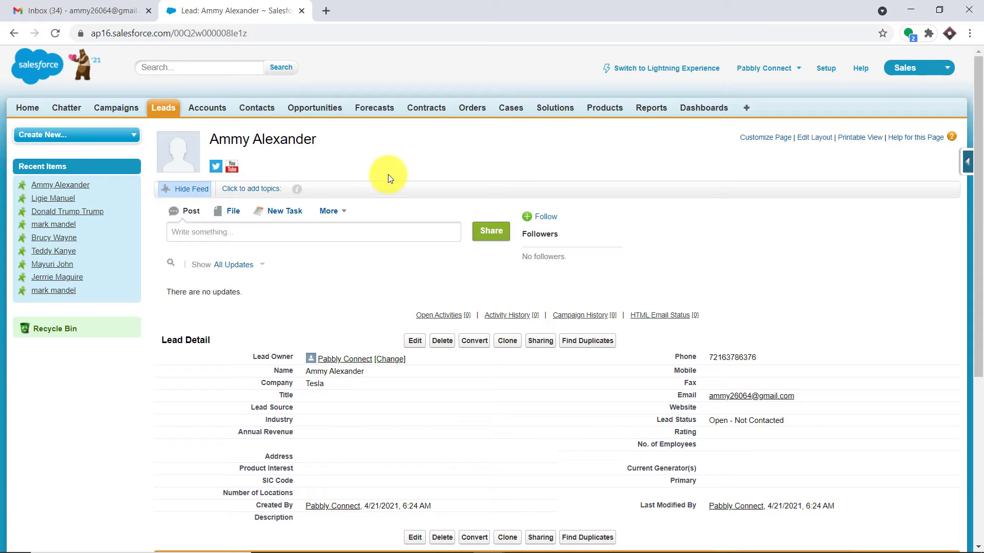
- Reload the Gmail inbox, open the 'Welcome to team' email, and start a fresh browser tab
click(123, 4)
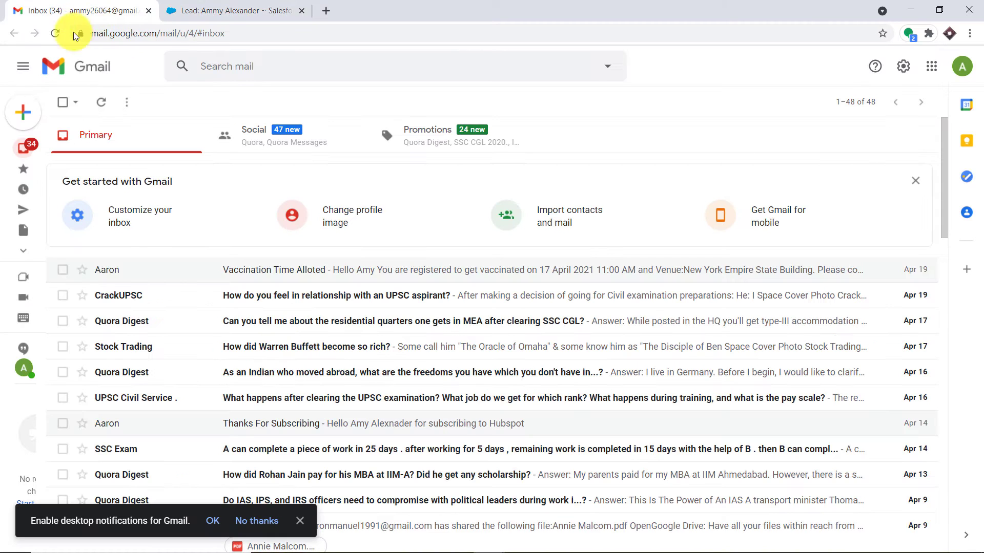
click(52, 34)
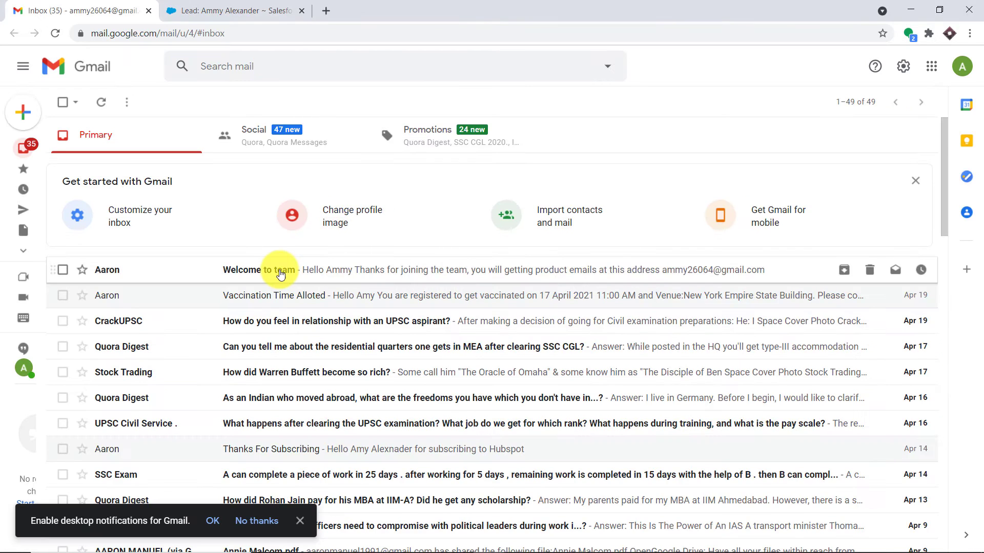
click(278, 270)
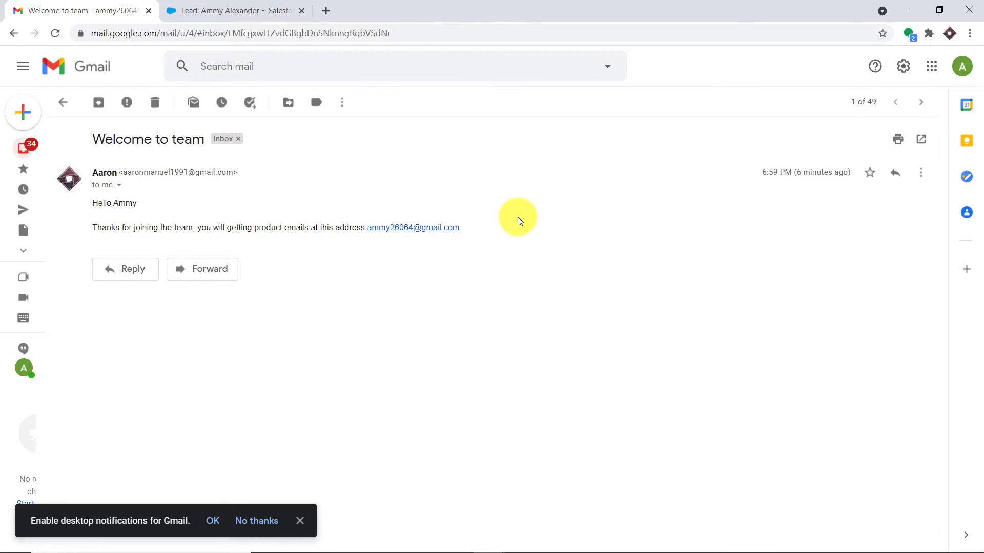
click(326, 10)
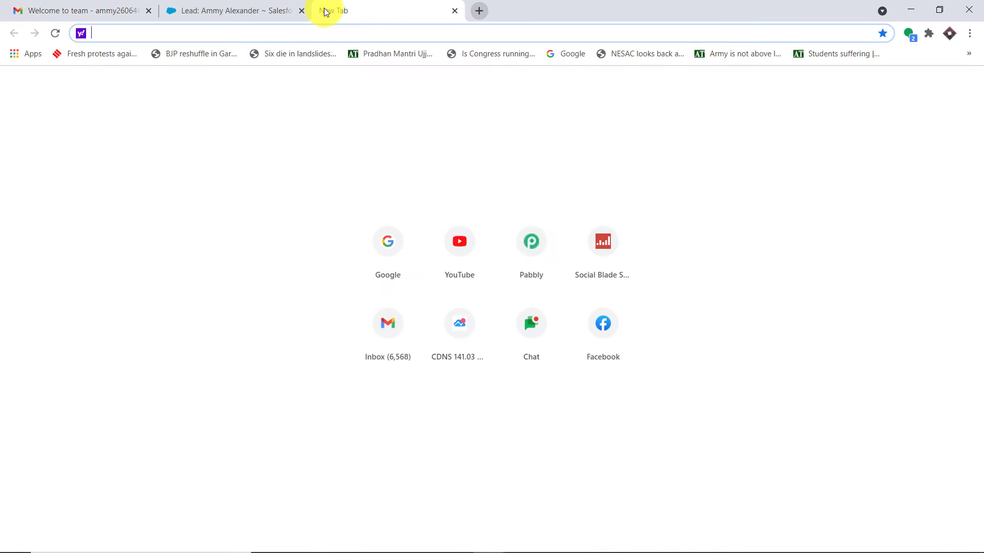
- Go to pabbly.com, sign in, and launch Pabbly Connect from its Access Now card
text(p)
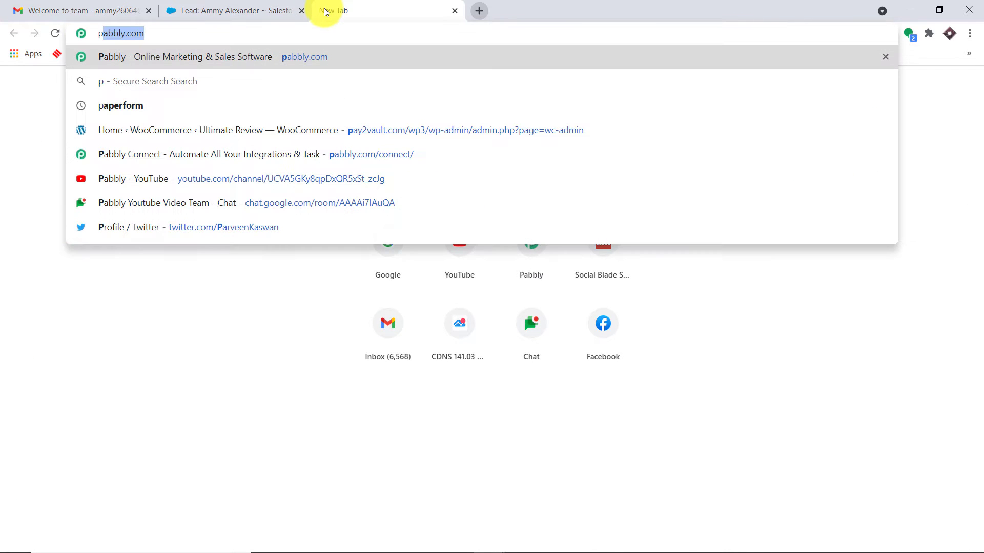
key(Return)
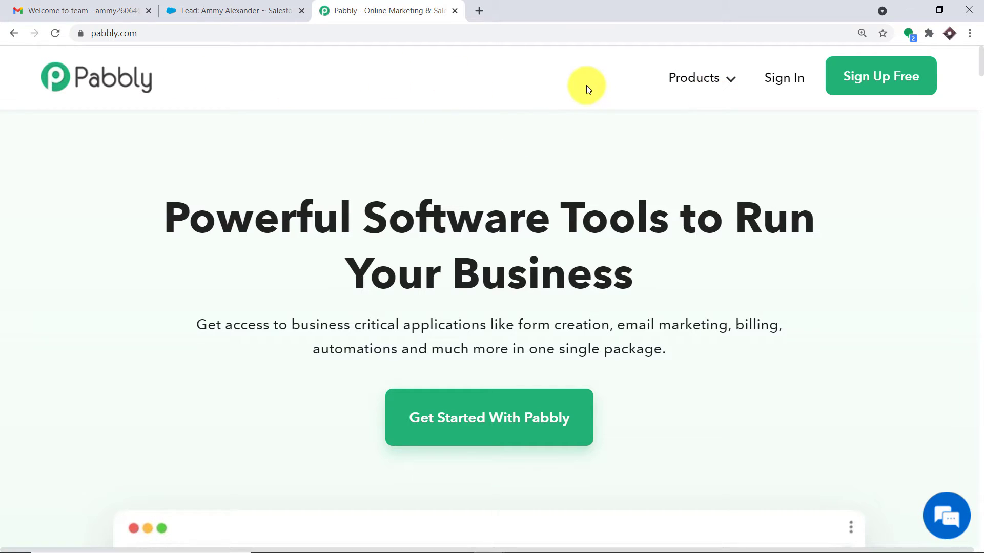
click(785, 83)
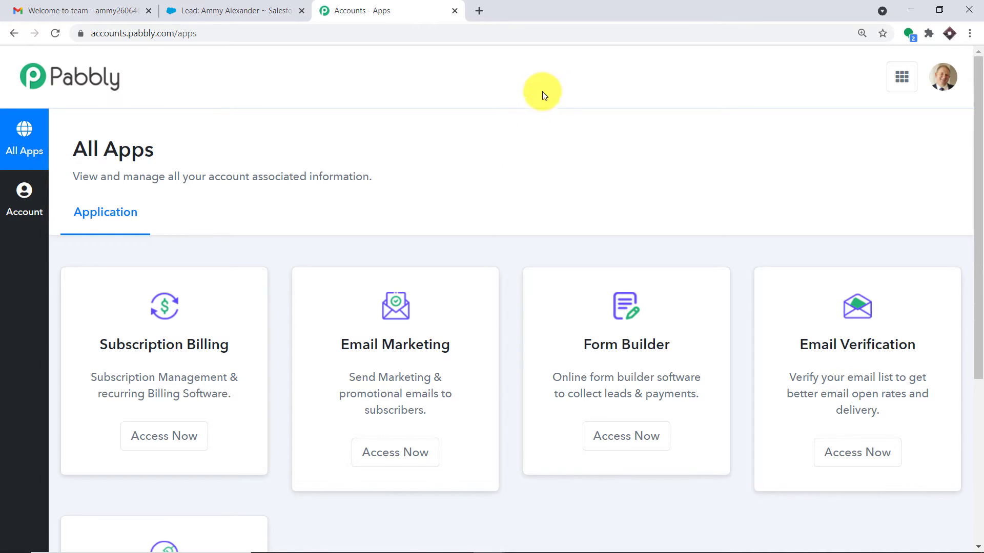
scroll(558, 109, down, 5)
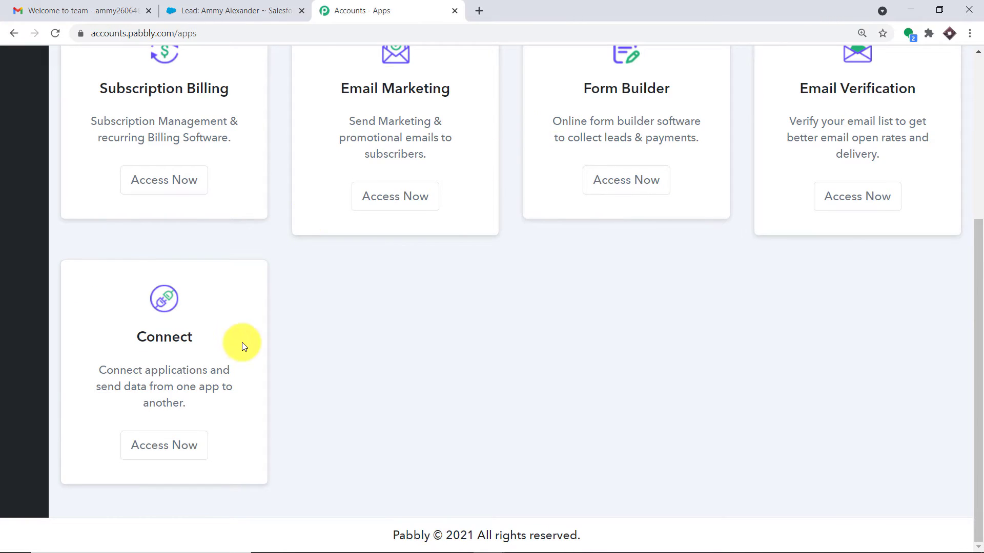
click(176, 437)
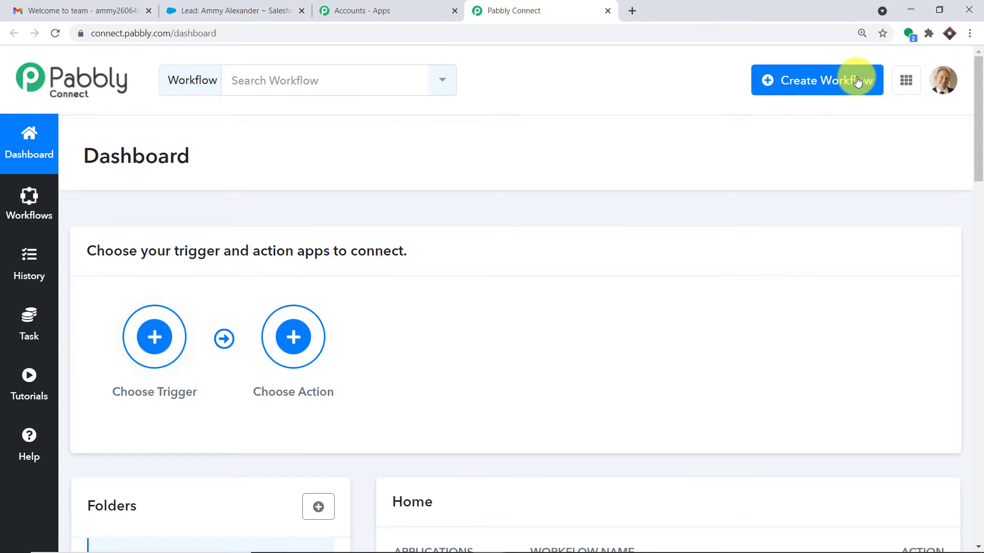
- Switch off the existing Salesforce Leads workflow in the workflow list
click(857, 81)
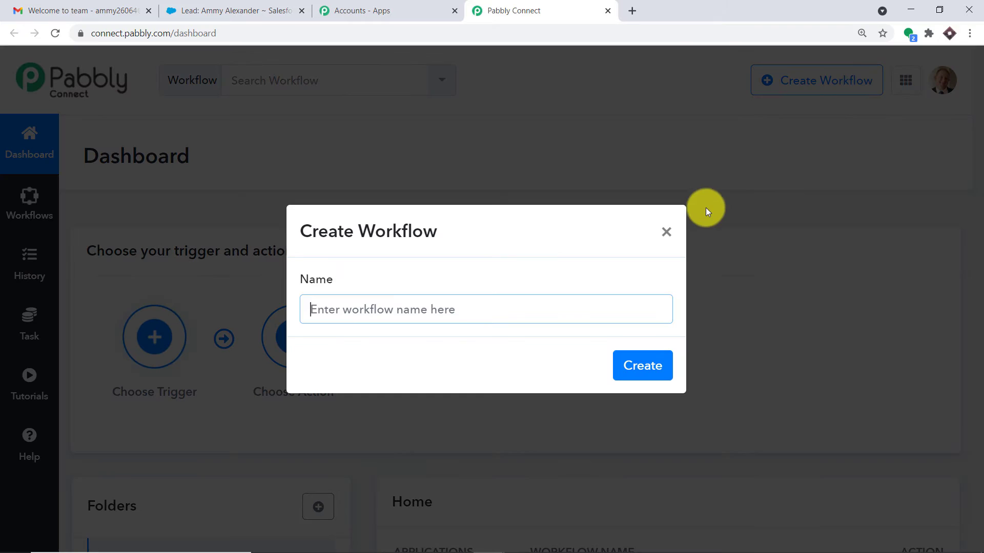
click(666, 233)
scroll(694, 124, down, 5)
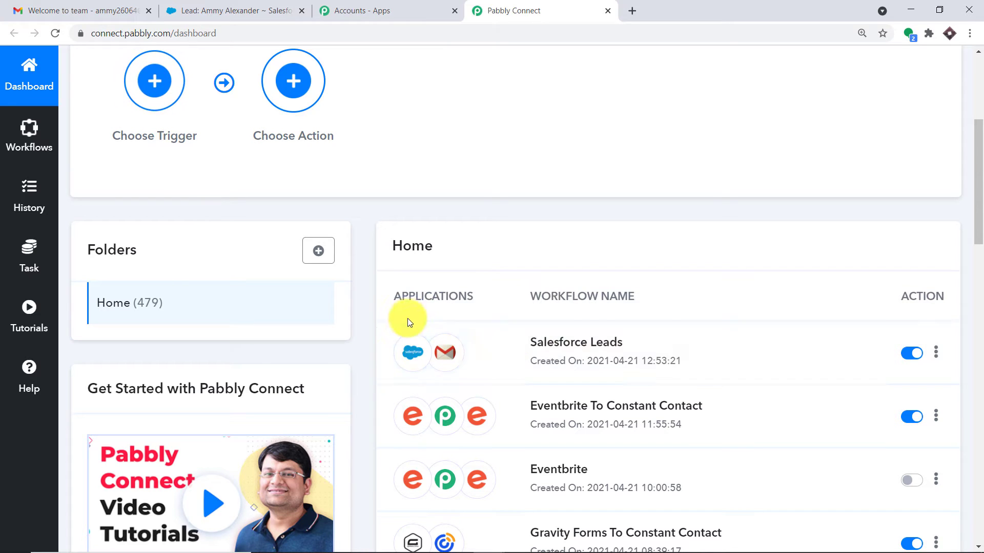
click(910, 354)
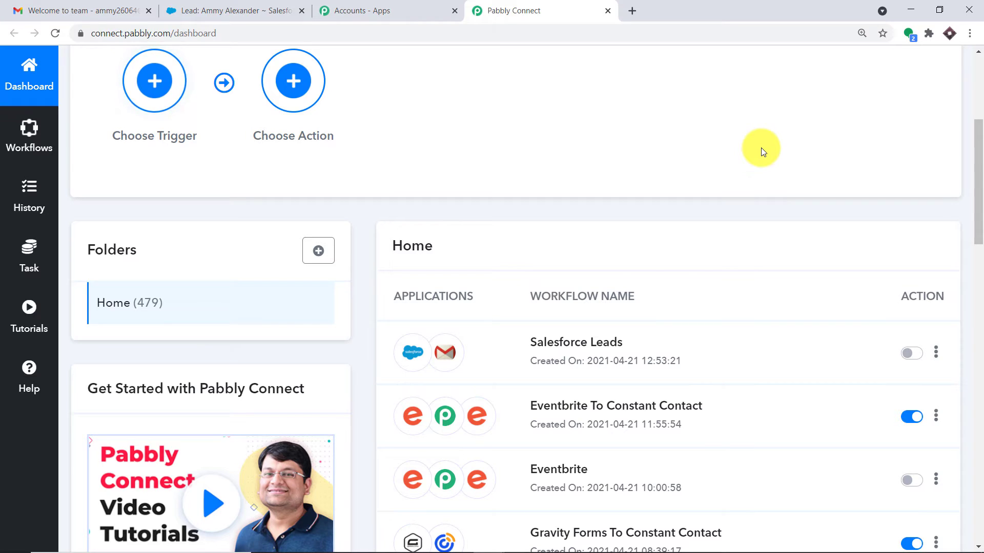
- Bring up the Create Workflow form from the top of the dashboard
scroll(743, 157, up, 1)
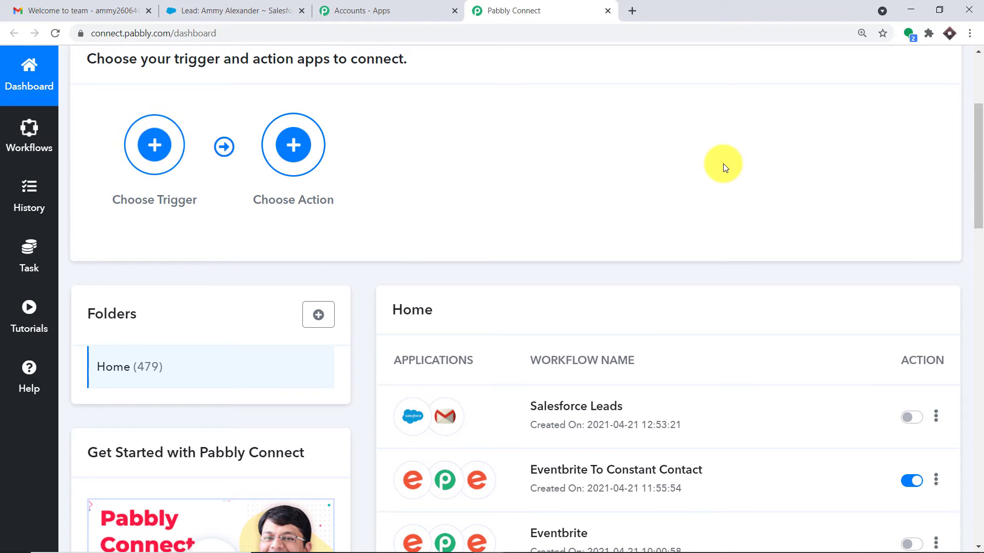
scroll(724, 169, up, 1)
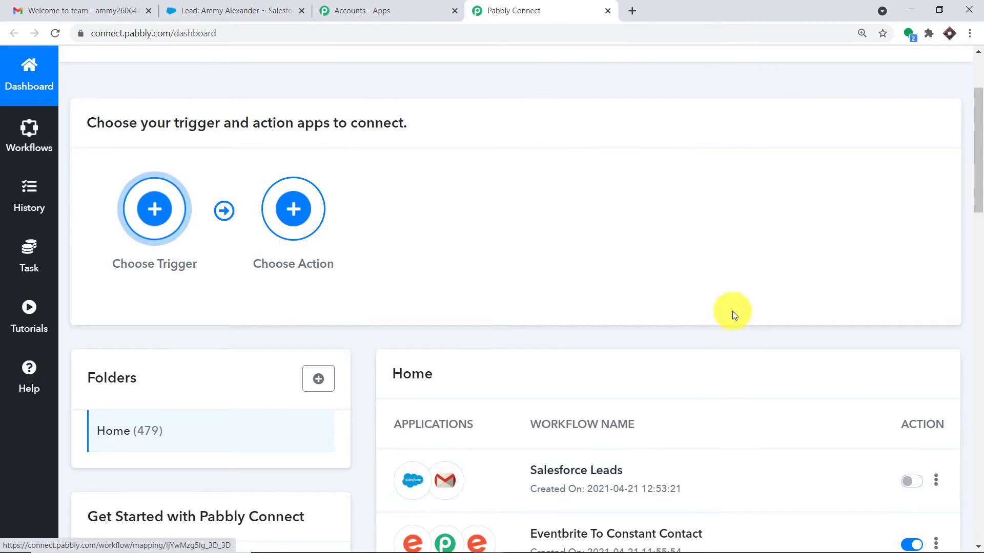
scroll(779, 205, up, 2)
click(829, 85)
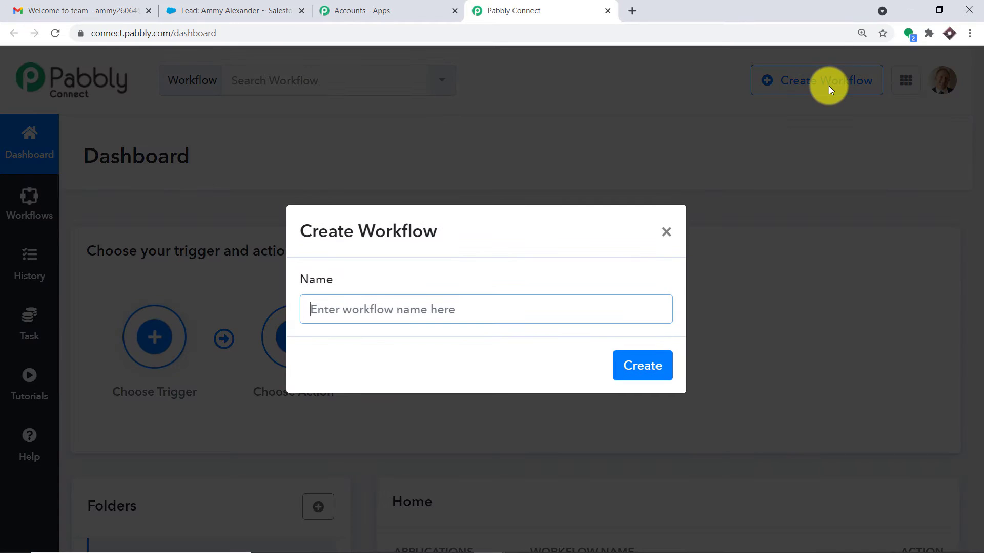
- Name the new workflow 'Salesforce To Gmail' and create it
click(359, 313)
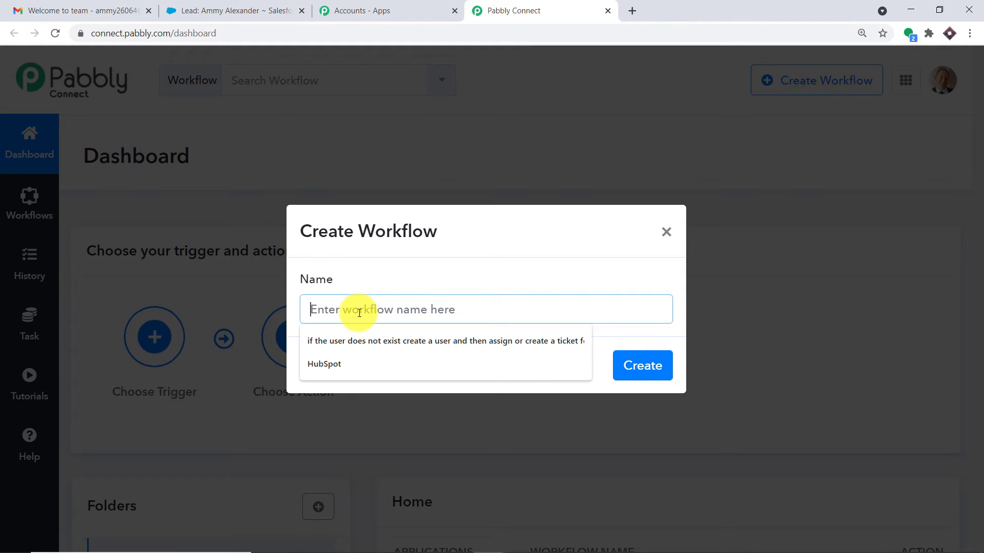
text(Sale)
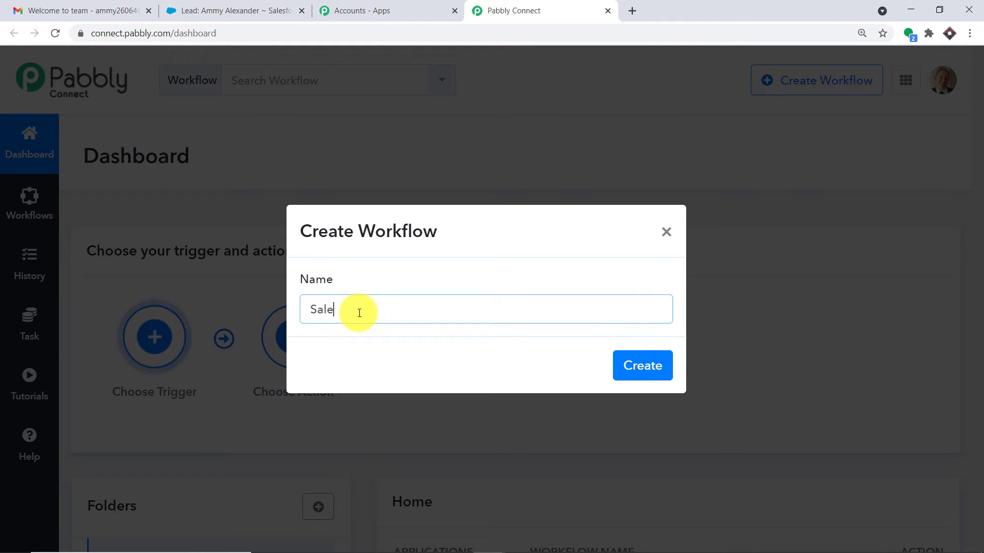
text(force t)
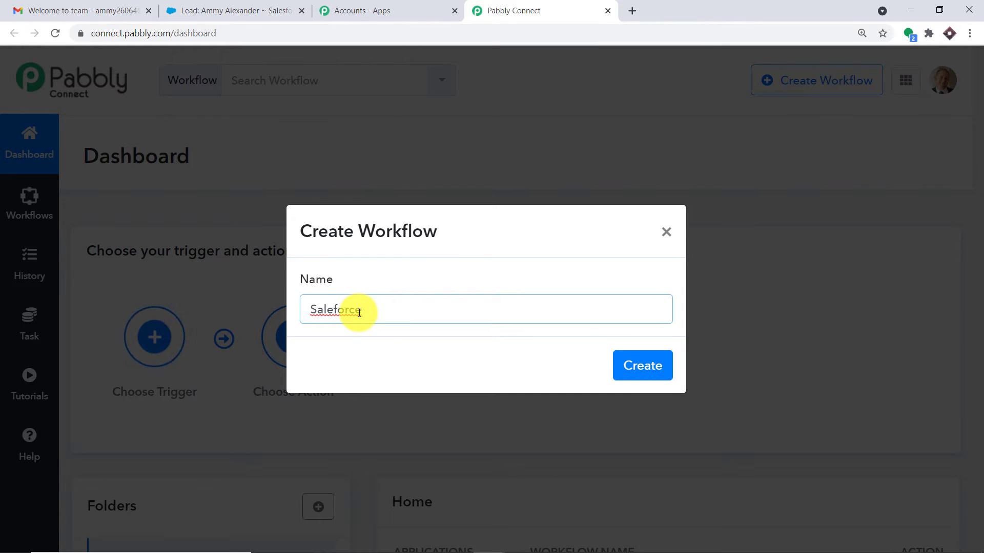
key(BackSpace)
key(BackSpace)
key(BackSpace)
key(BackSpace)
key(BackSpace)
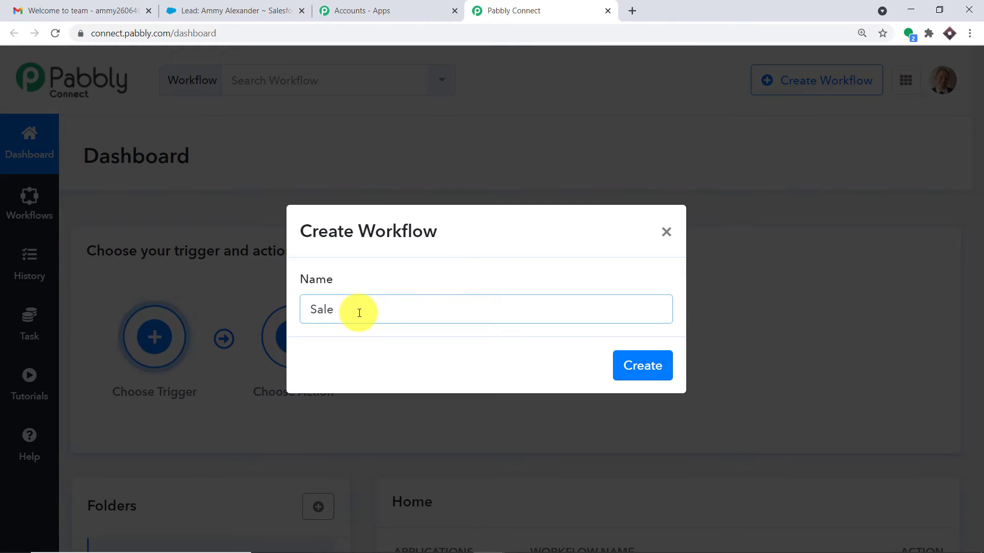
text(sforce )
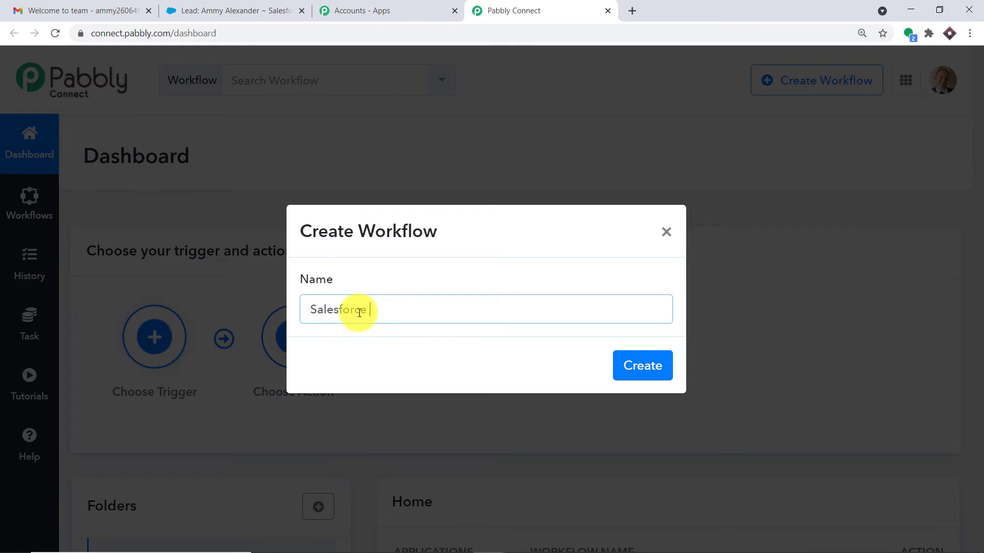
text(To Gmail)
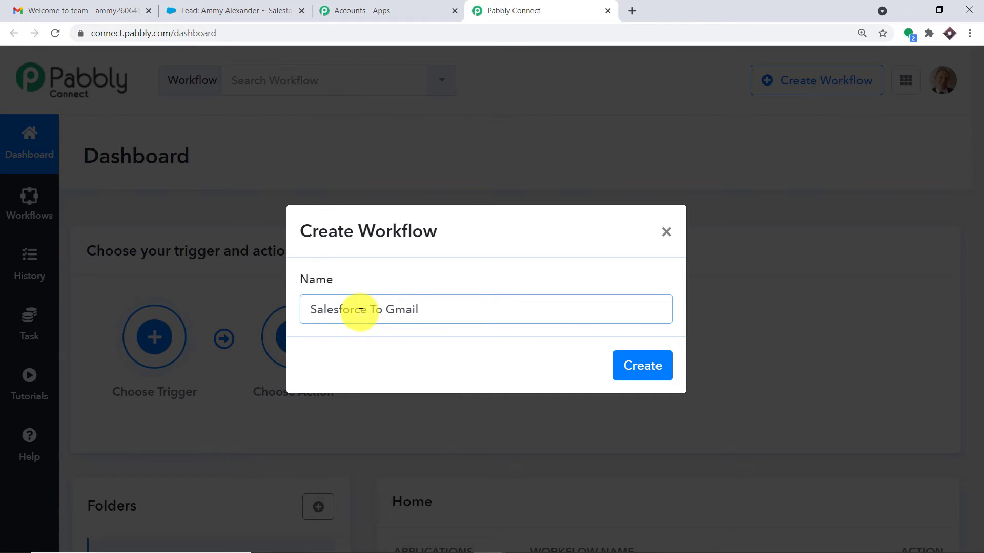
click(634, 358)
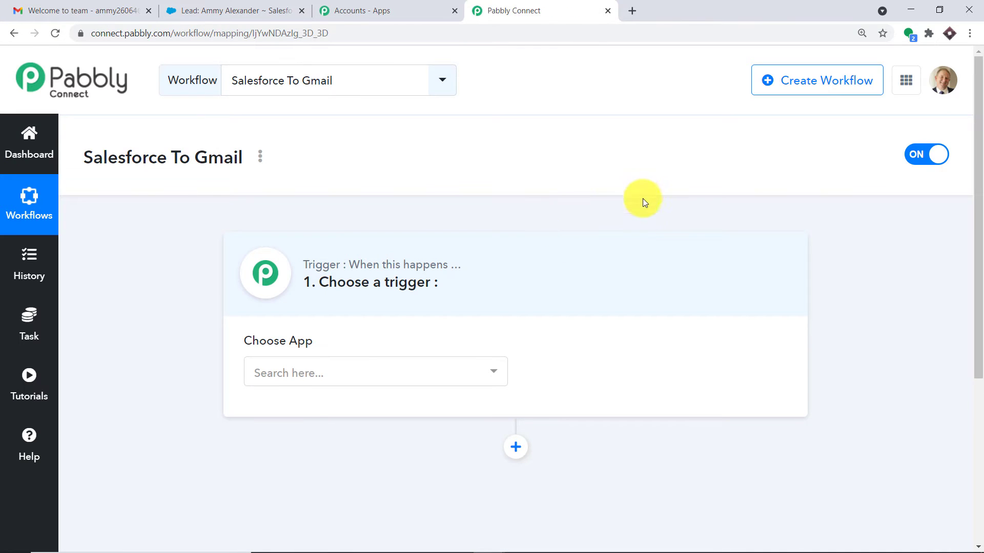
- Set Salesforce as the trigger app with New Lead as event, then begin connecting an account
click(274, 385)
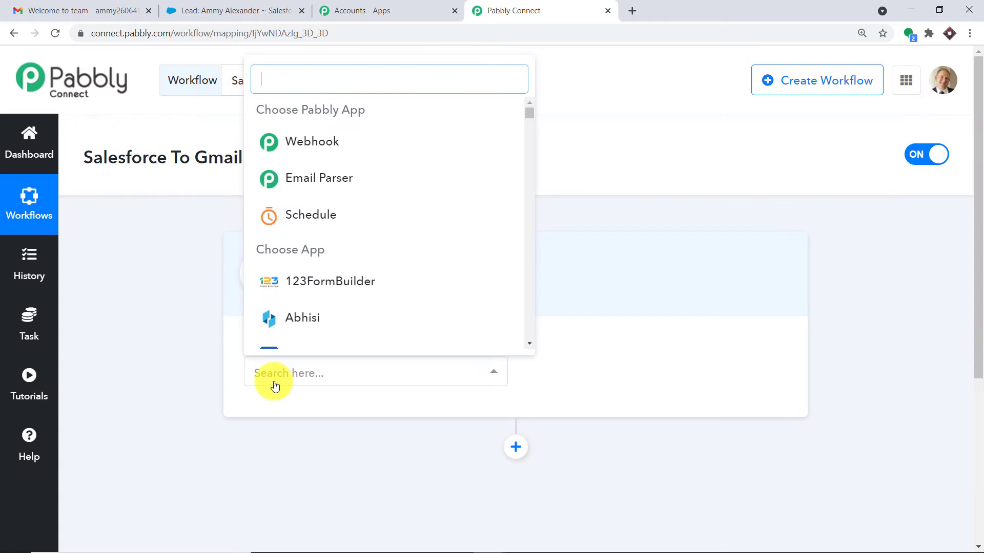
text(salesforc)
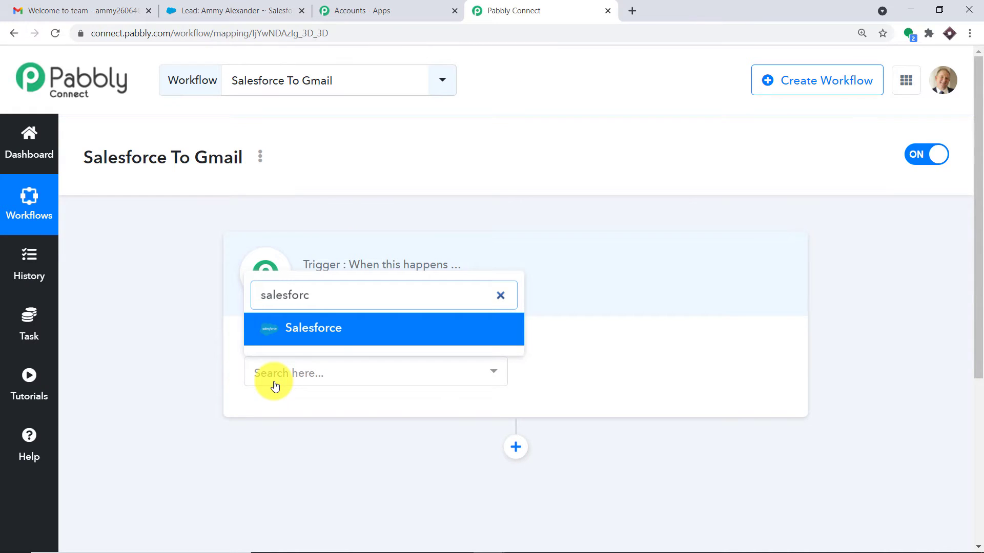
click(350, 325)
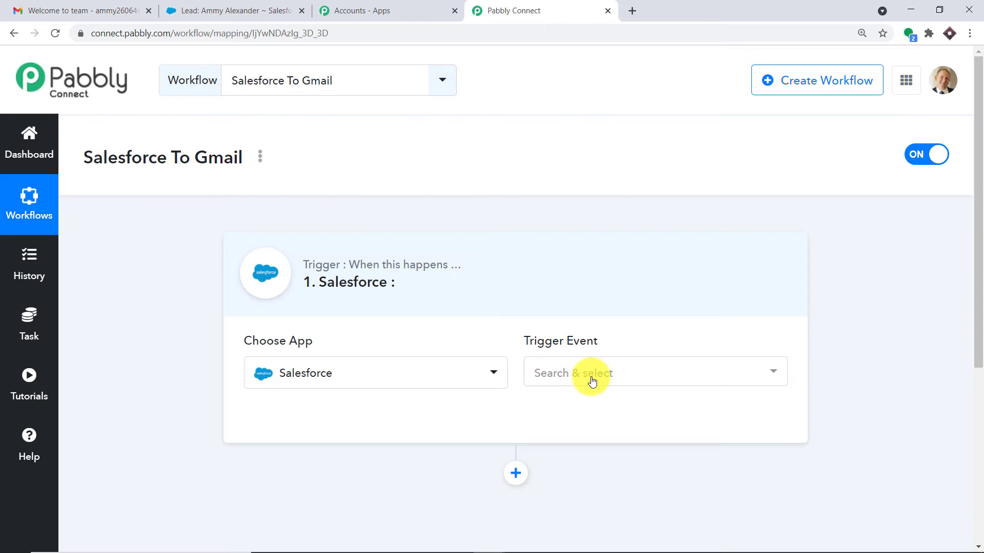
click(592, 381)
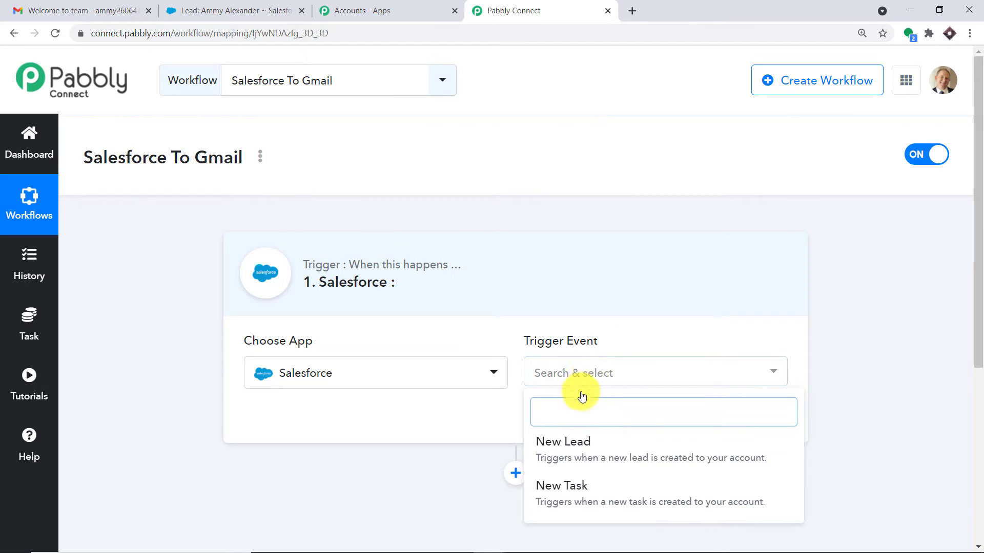
click(575, 440)
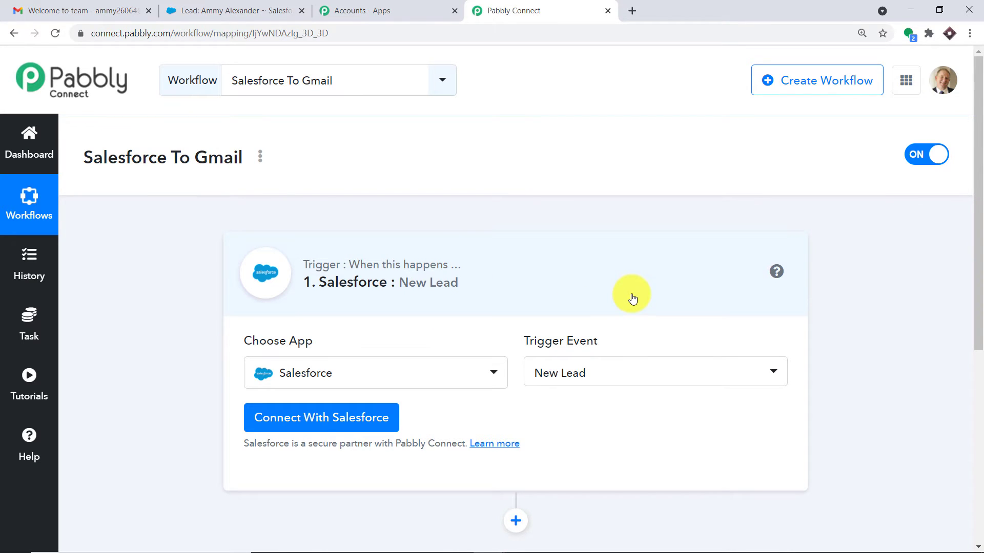
click(655, 378)
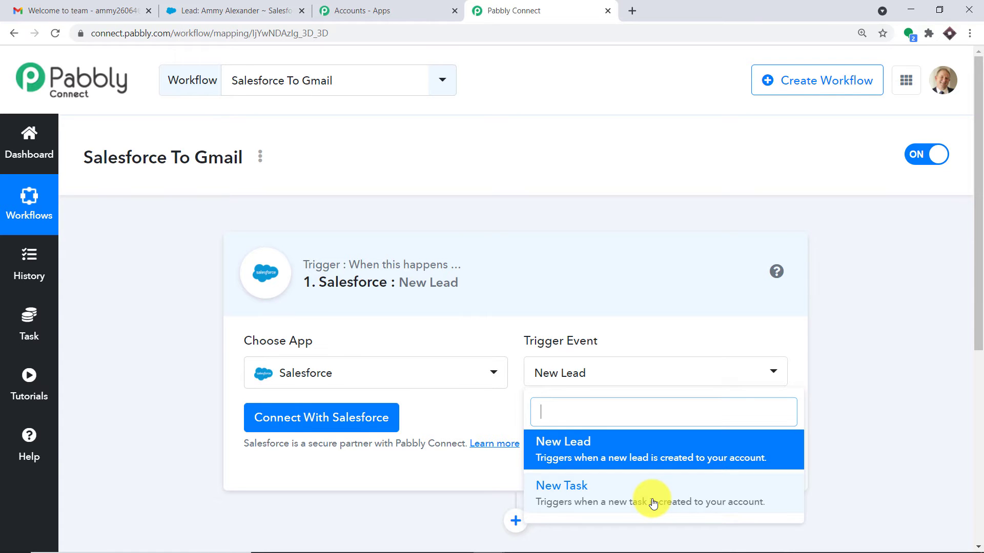
click(449, 404)
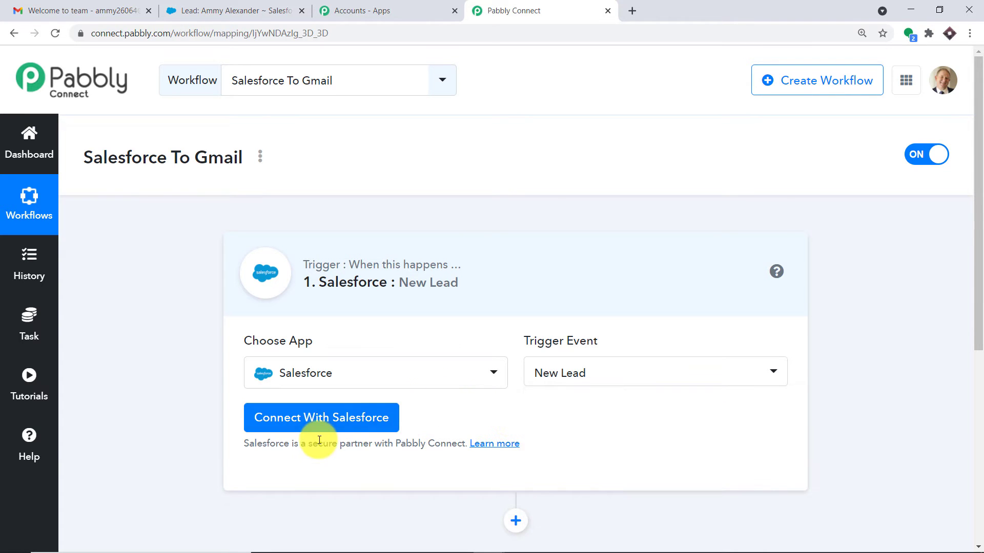
click(324, 418)
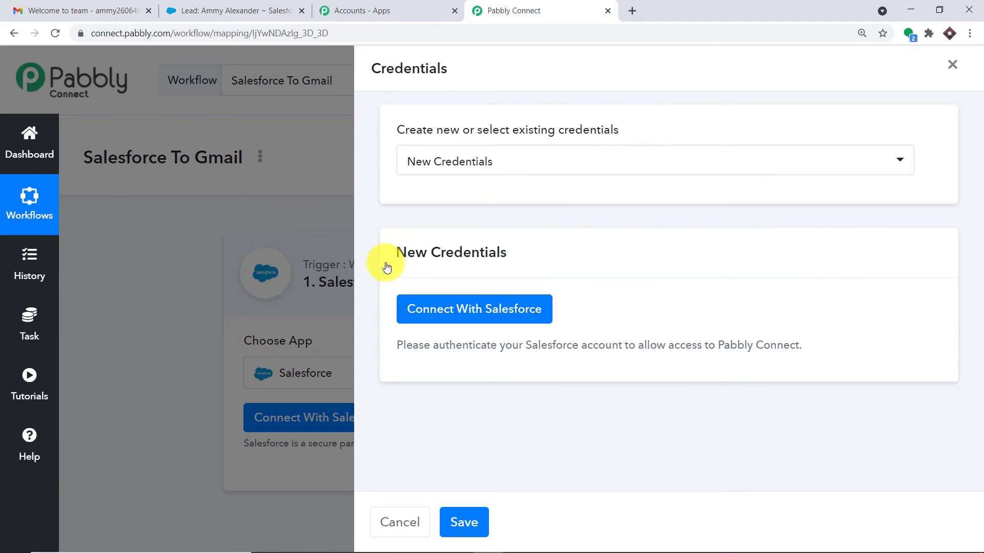
- Connect with Salesforce and allow Pabbly Connect access in the authorization popup
click(505, 310)
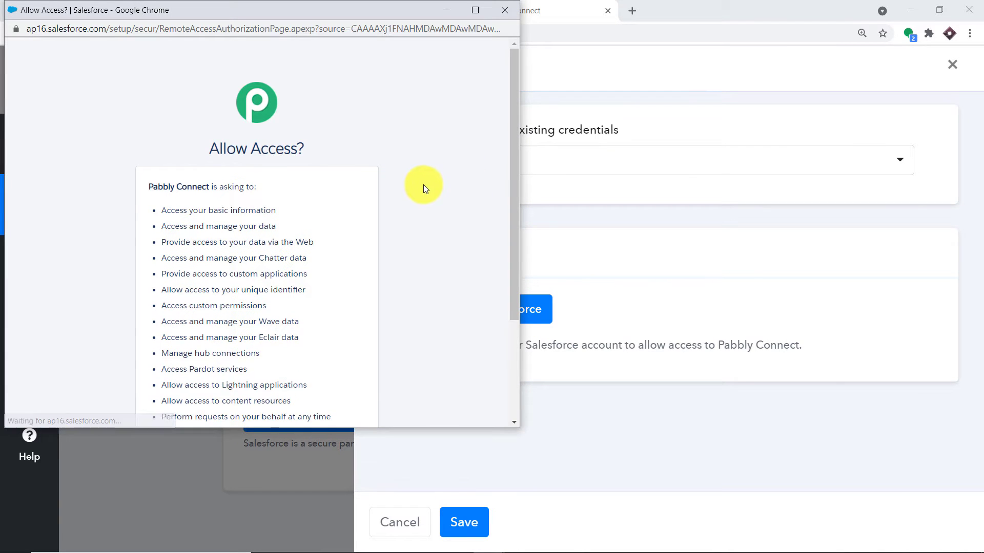
scroll(423, 185, down, 3)
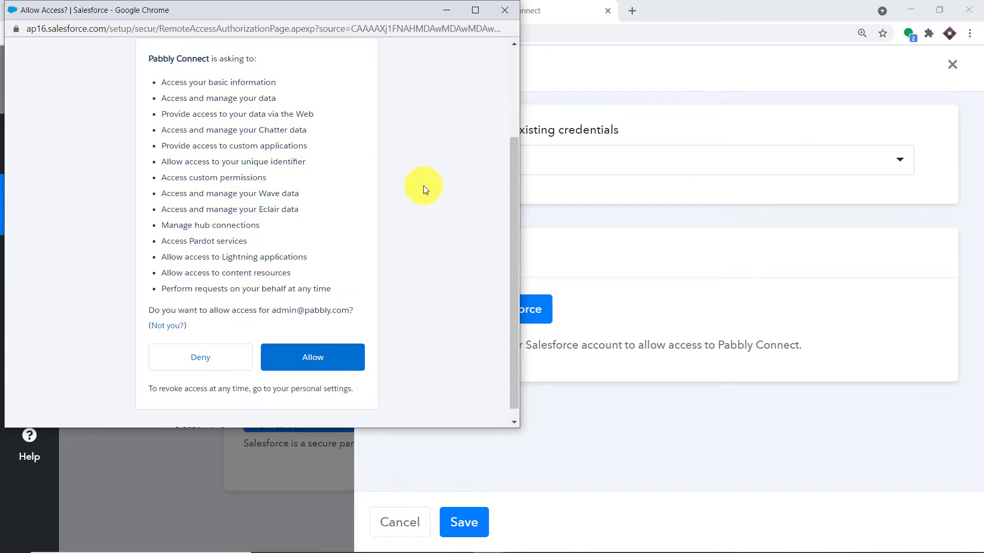
click(332, 357)
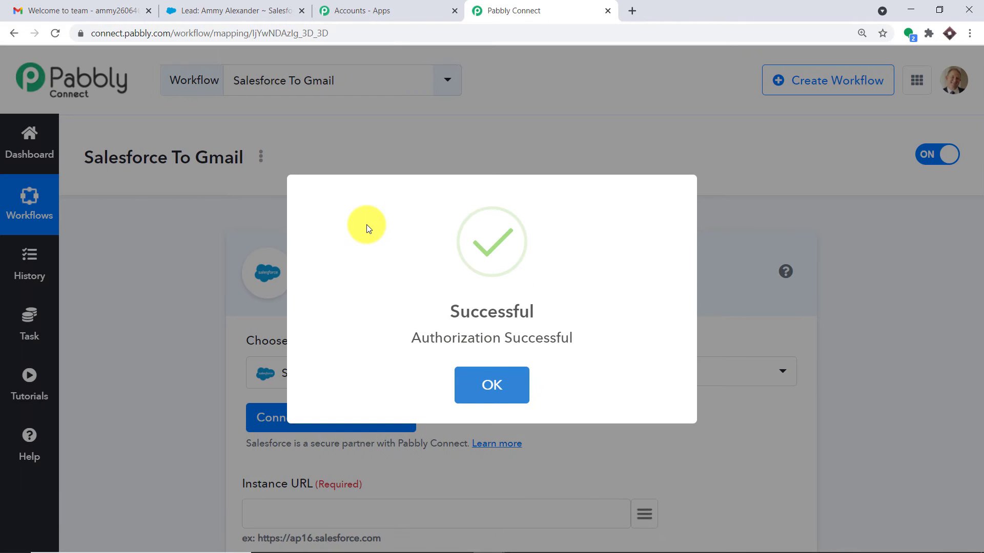
click(502, 382)
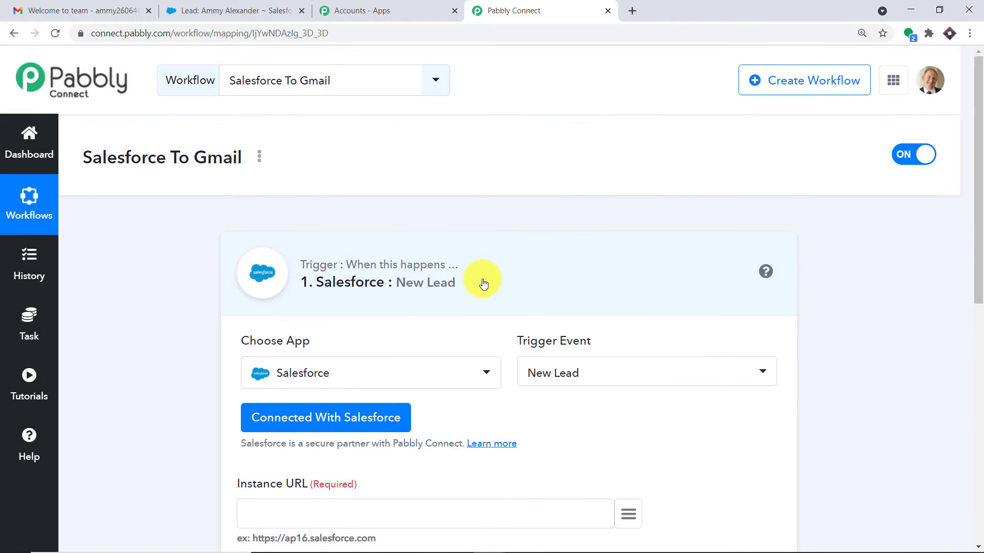
scroll(492, 262, down, 1)
scroll(504, 248, down, 3)
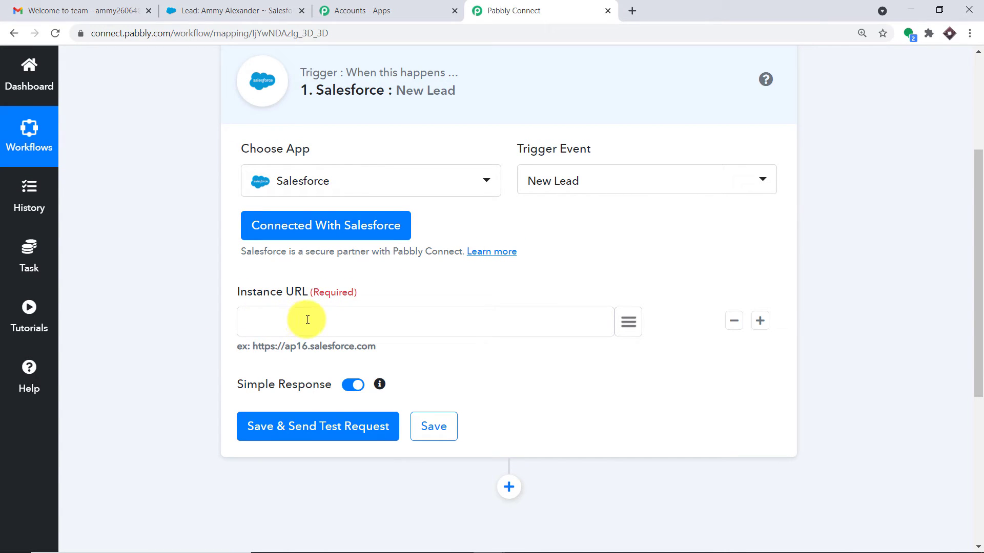
click(258, 9)
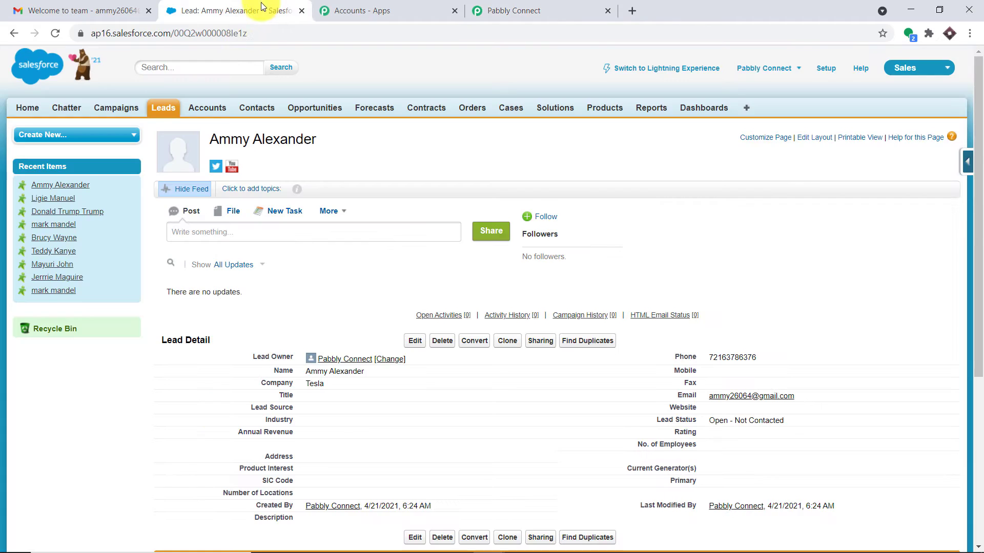
drag(176, 33, 134, 34)
right_click(133, 33)
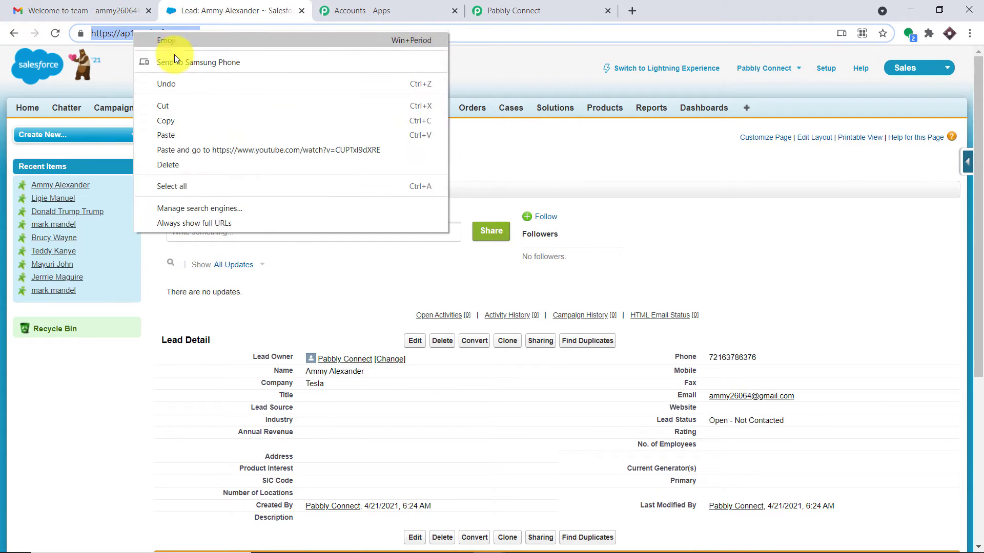
click(177, 117)
- Paste the address into the trigger's Instance URL field, then go back to Salesforce
click(513, 10)
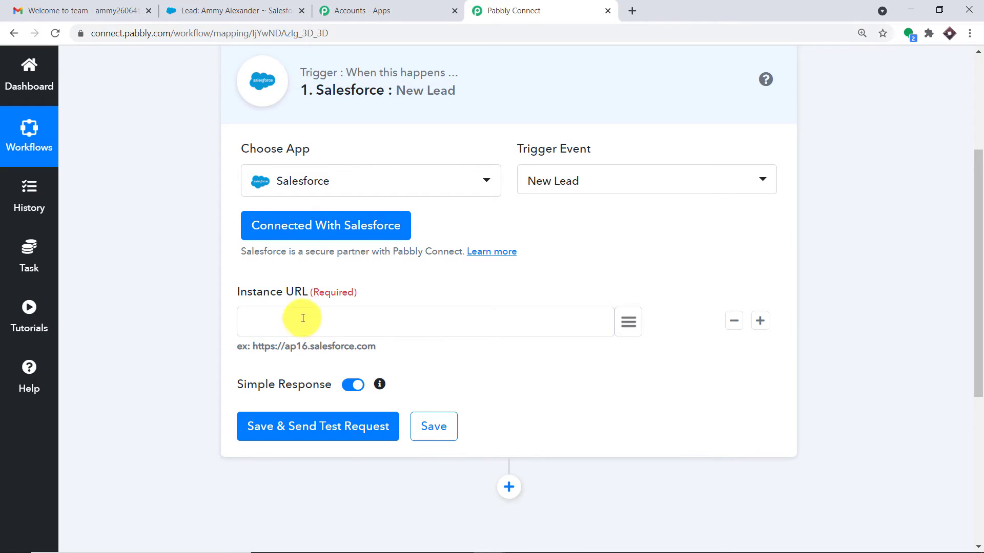
right_click(299, 331)
click(352, 416)
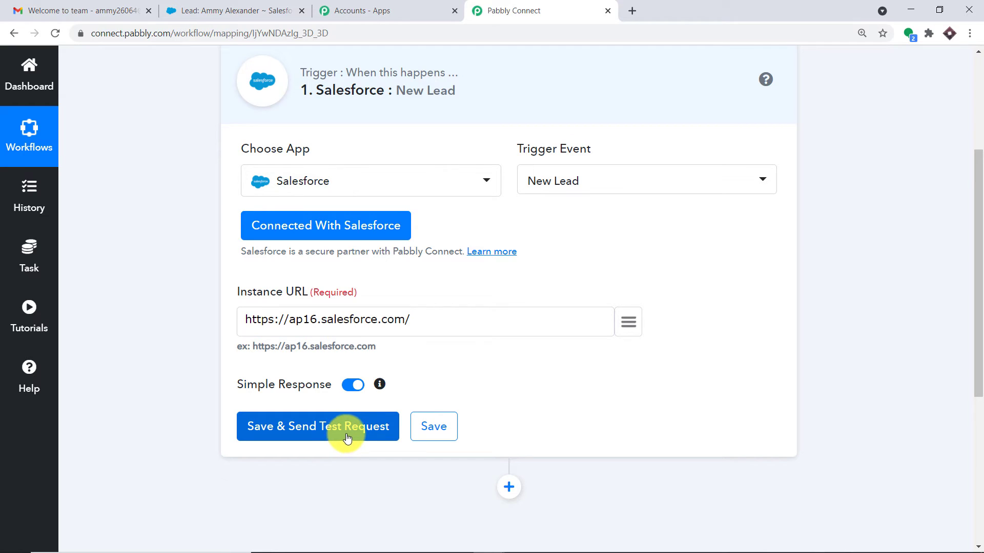
click(227, 3)
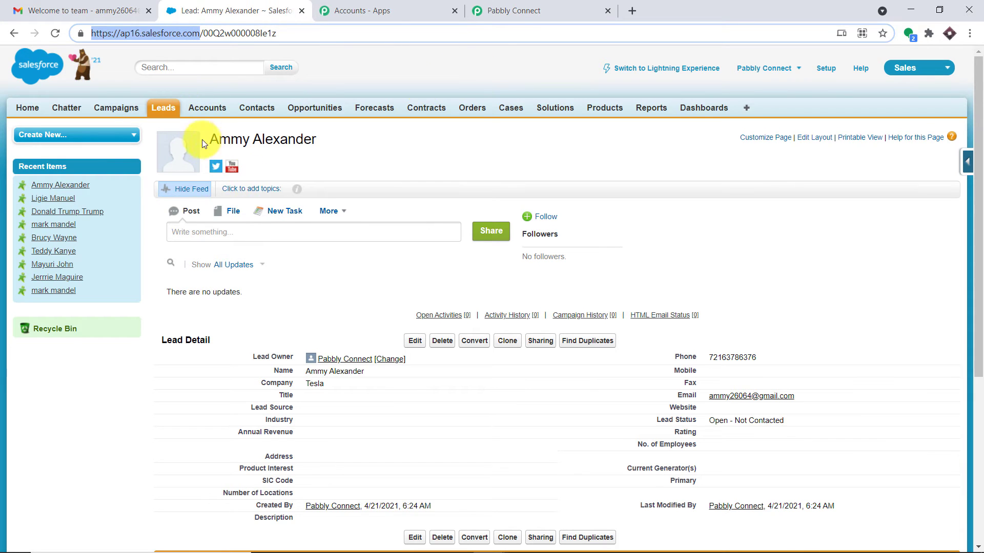
- Start a new lead from the Leads tab with the first name, last name and company Space X
click(165, 107)
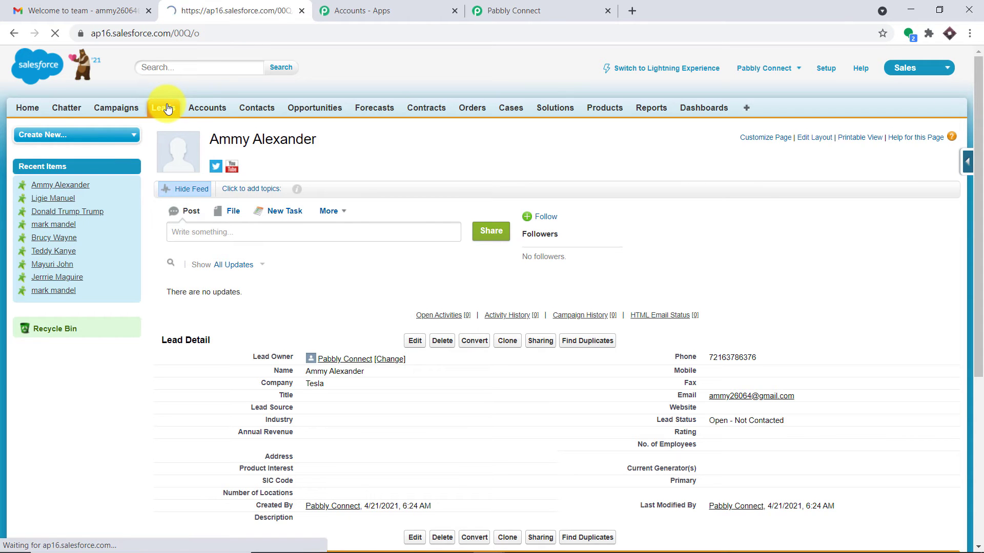
click(412, 202)
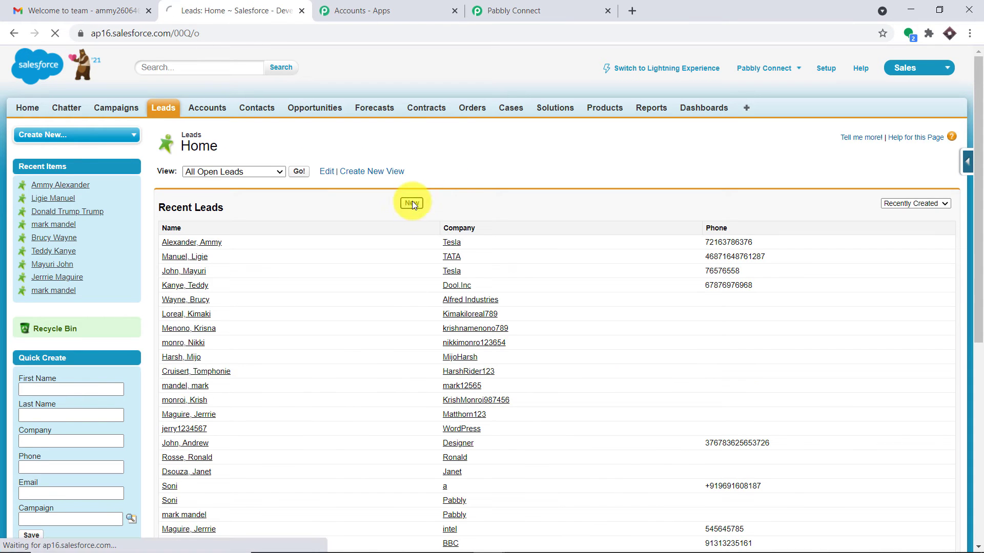
click(321, 256)
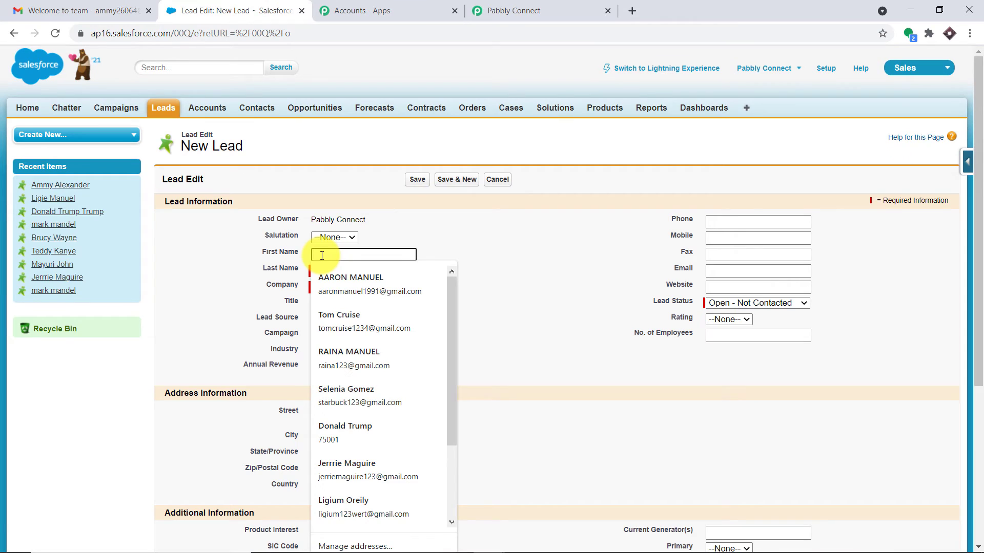
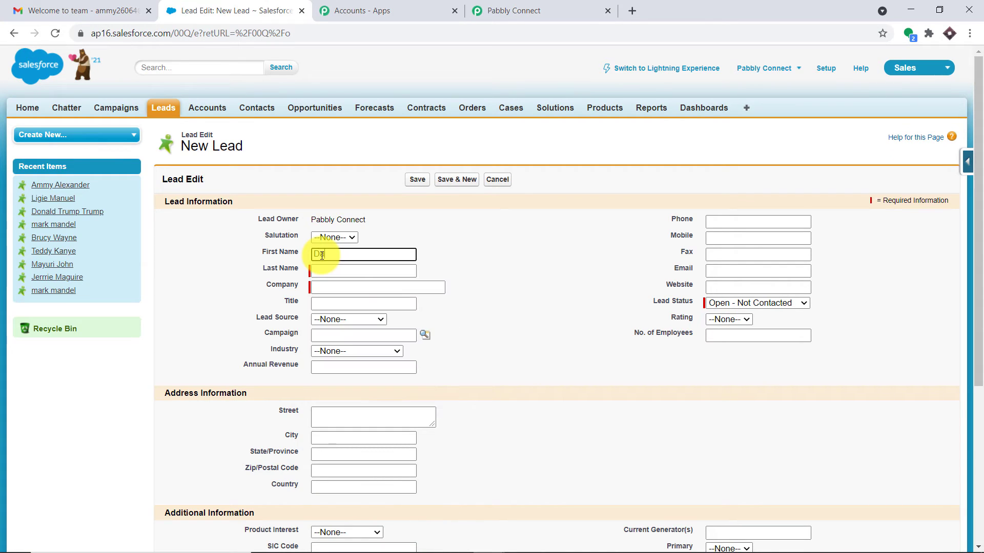
click(333, 271)
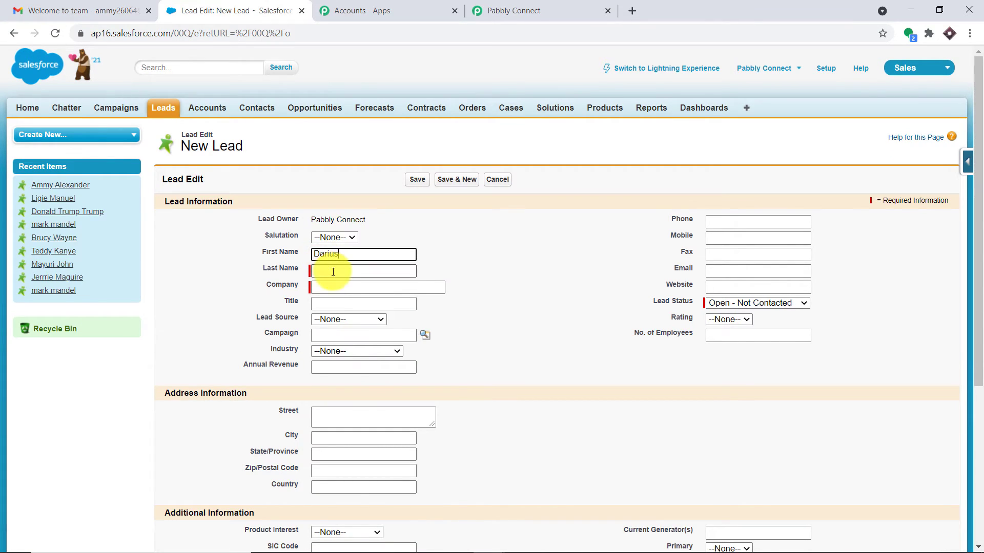
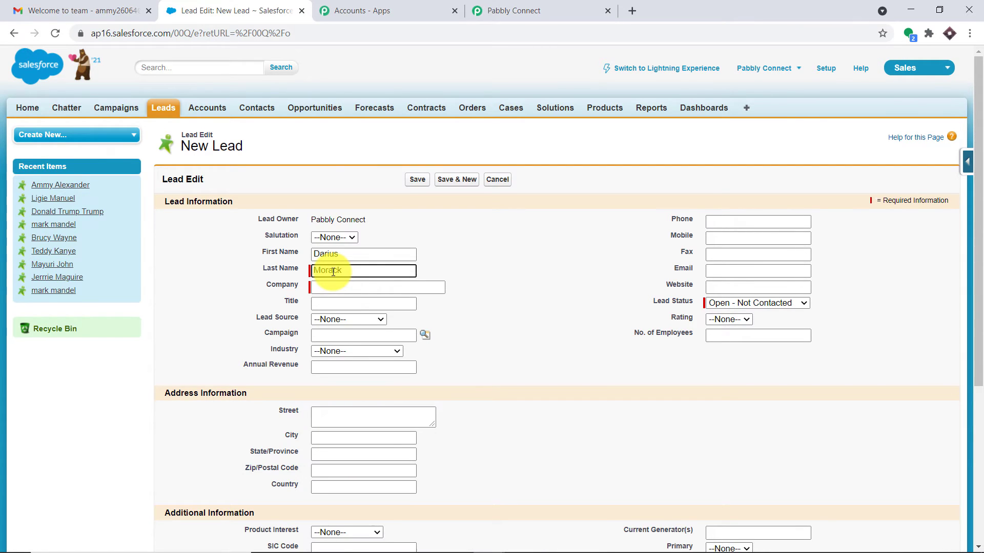
click(346, 286)
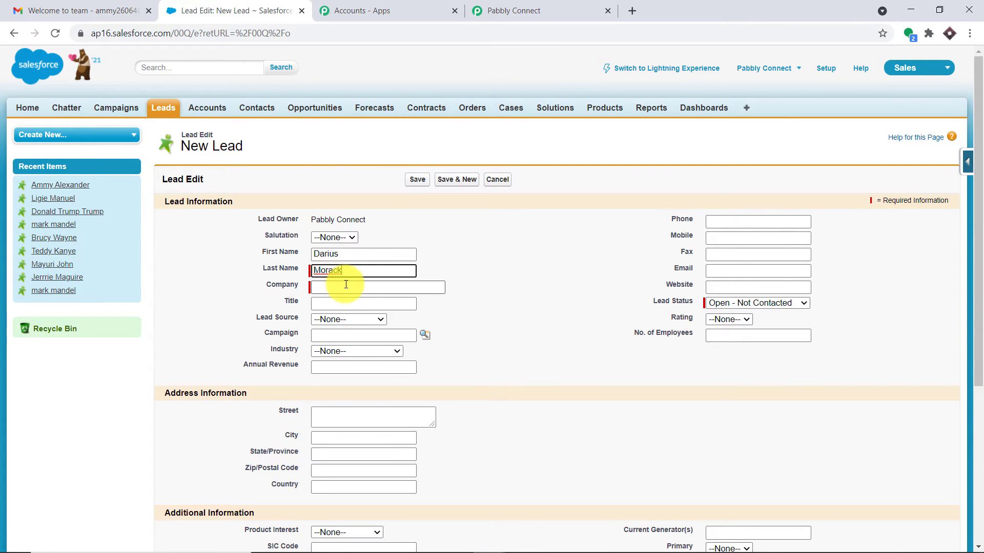
text(S)
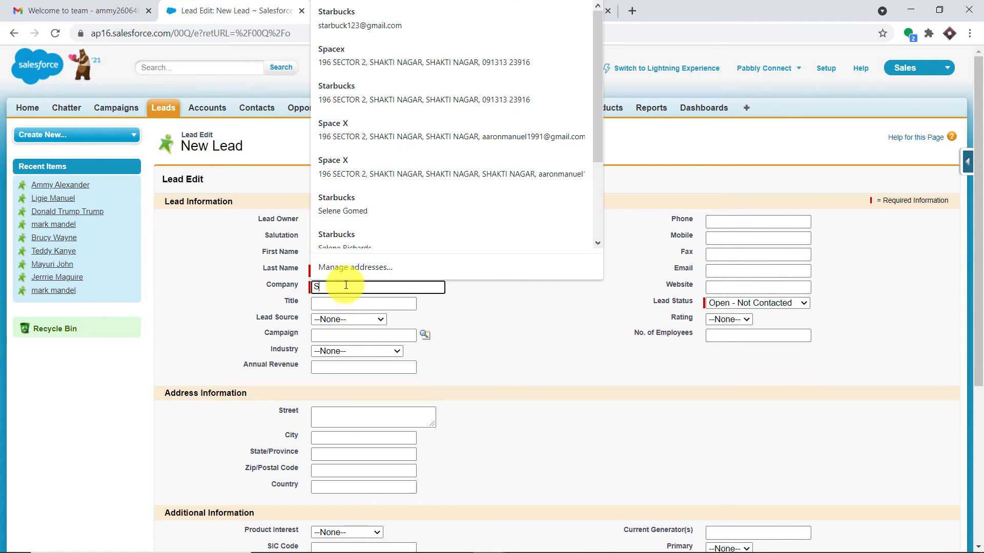
text(pace X)
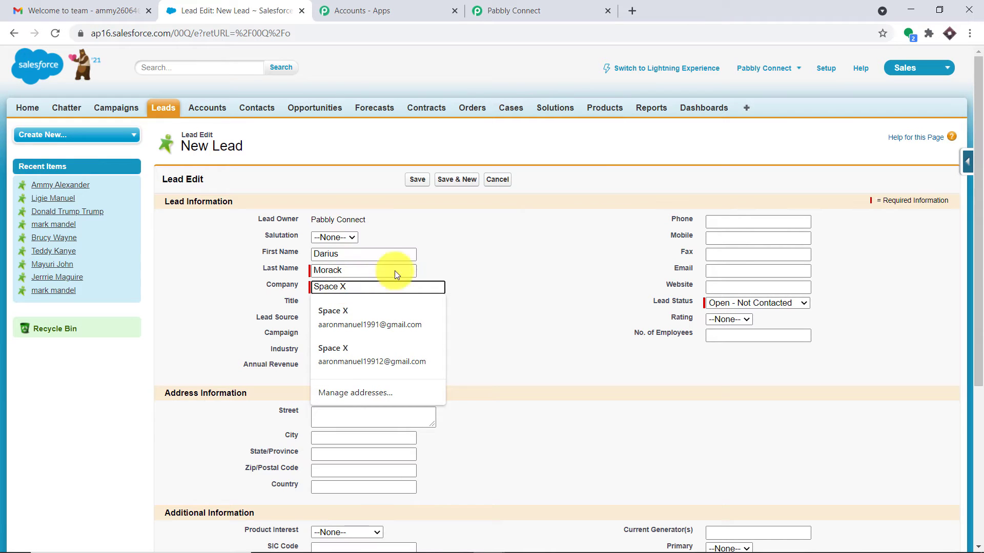
click(546, 217)
- Paste the lead's e-mail, enter its phone number, and save the lead
click(719, 271)
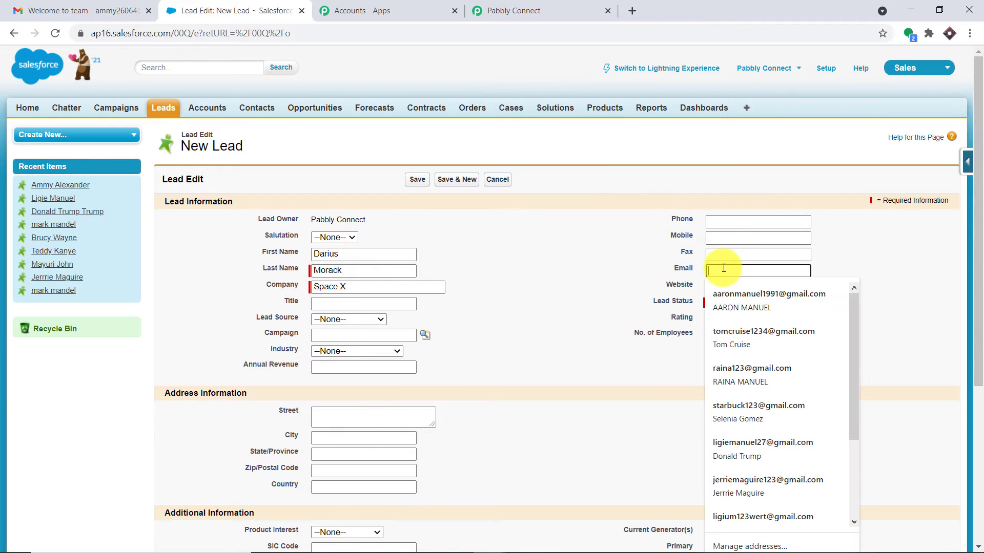
right_click(722, 269)
click(757, 368)
click(763, 221)
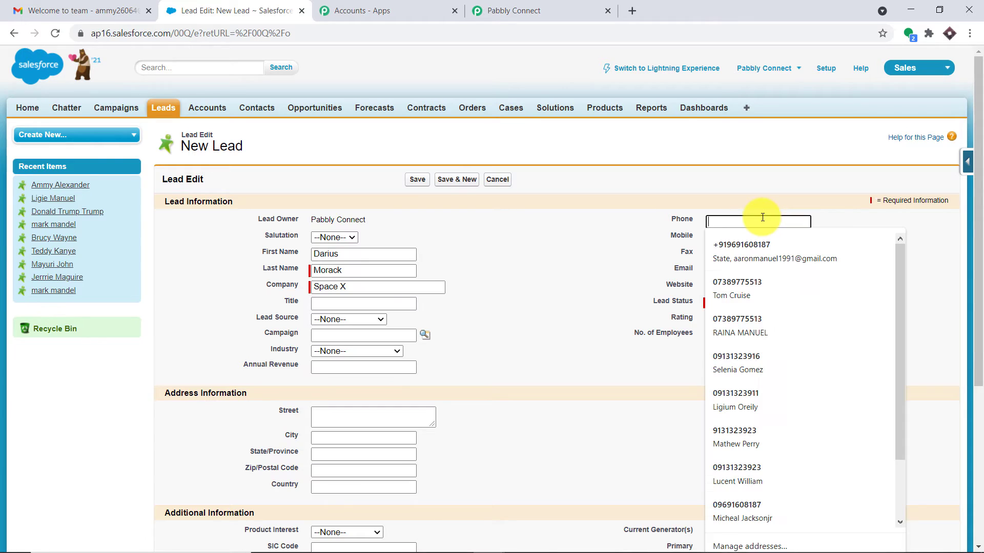
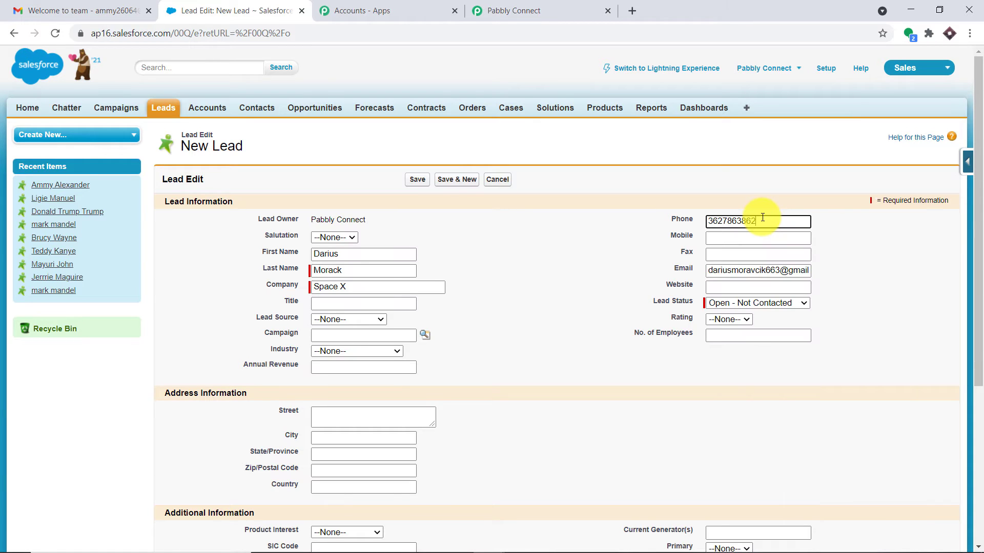
click(418, 180)
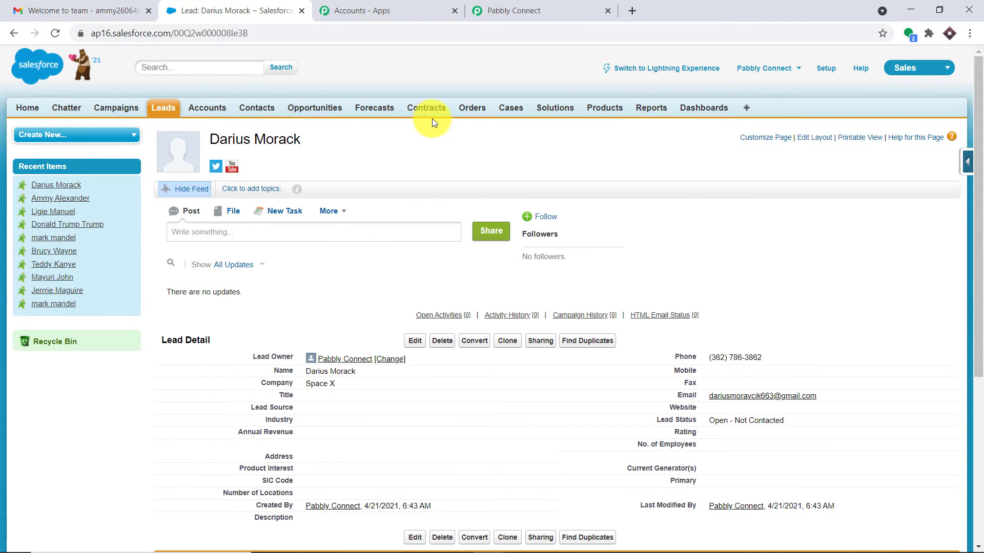
- Save and send a test request to capture the newest Salesforce lead
click(544, 10)
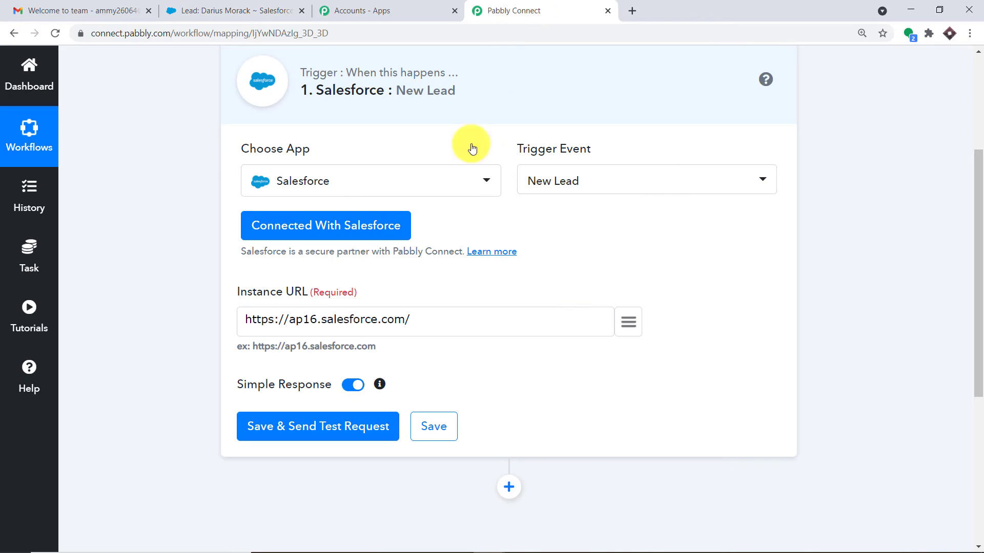
scroll(345, 415, down, 1)
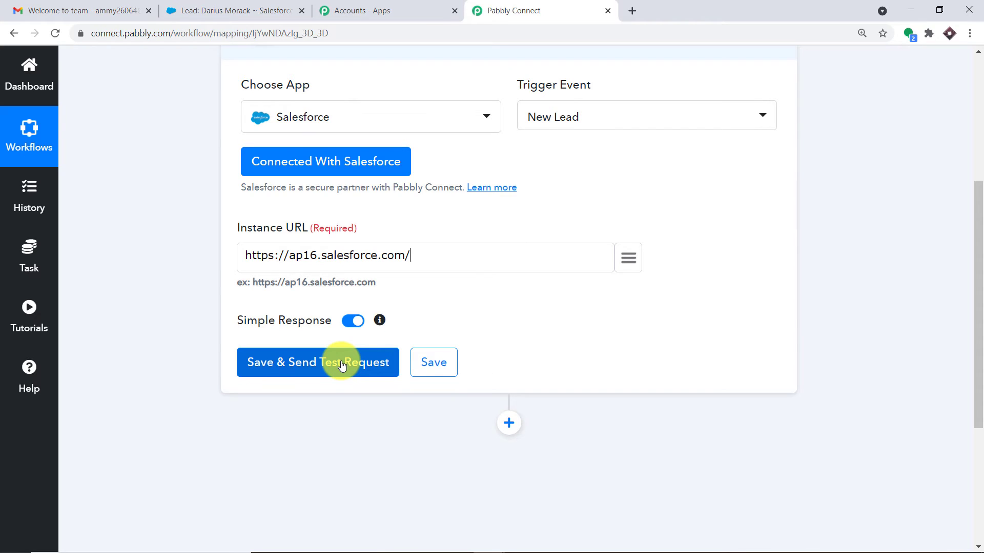
click(342, 364)
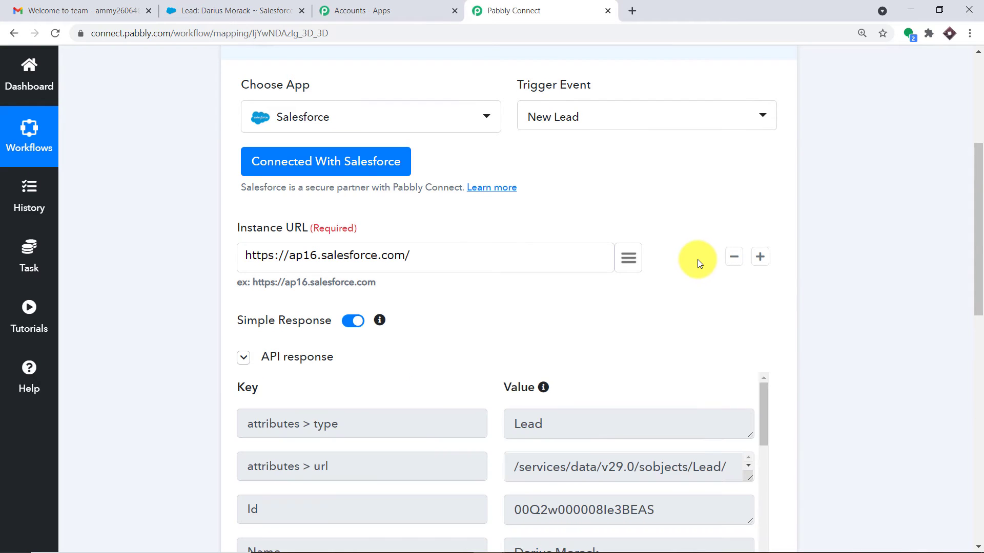
- Review the captured lead's phone, e-mail and status, then add an action step below the trigger
scroll(602, 377, down, 4)
drag(979, 269, 978, 343)
scroll(475, 268, up, 1)
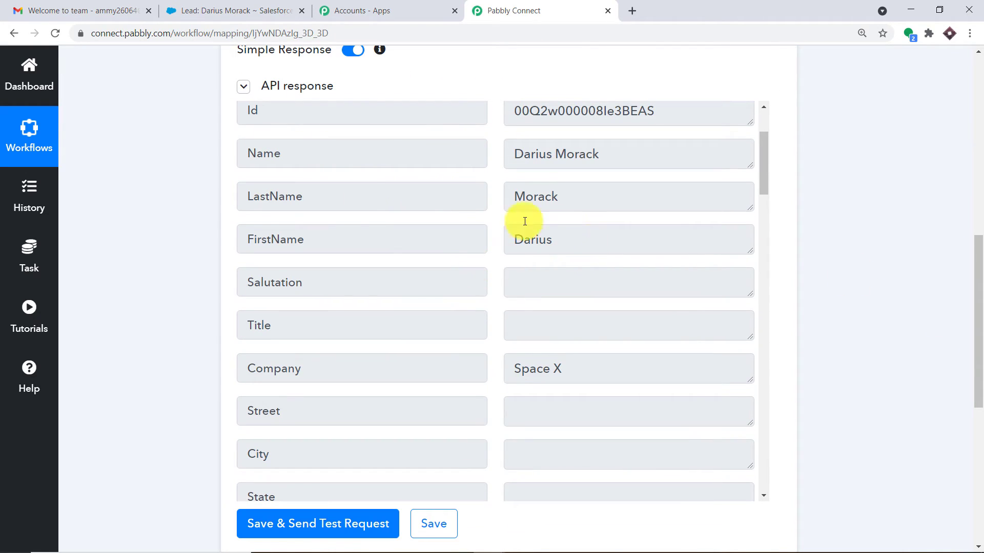
scroll(545, 193, up, 1)
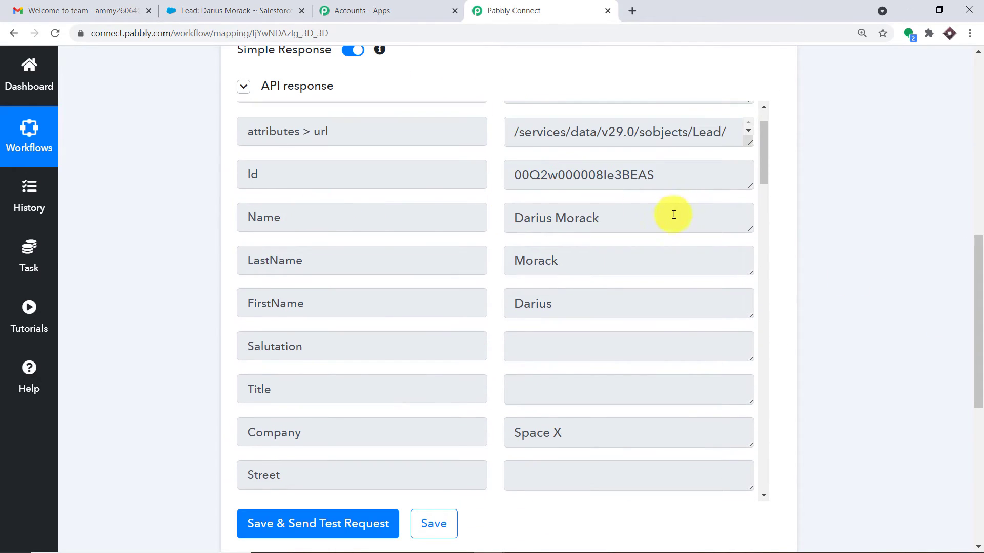
scroll(640, 232, down, 2)
scroll(340, 278, down, 1)
scroll(558, 220, down, 5)
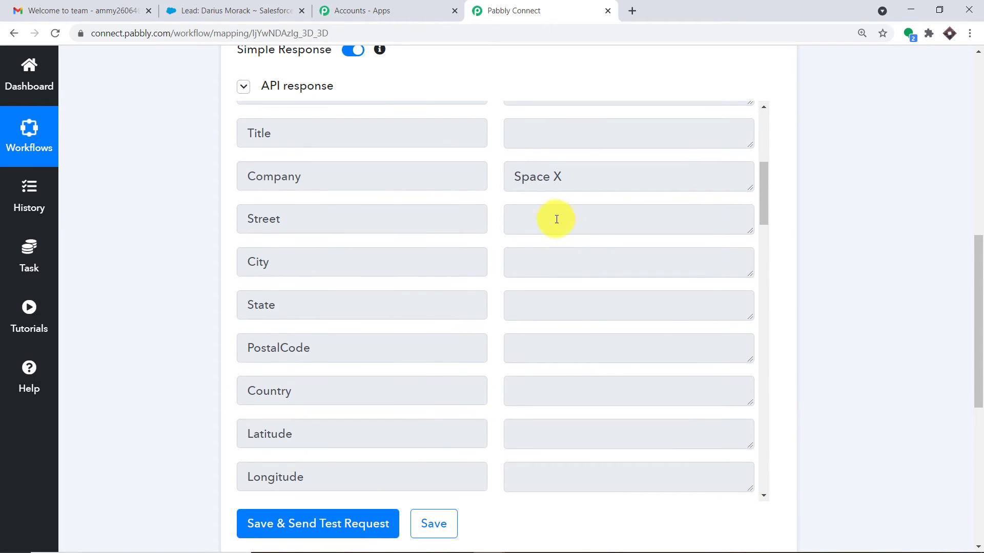
scroll(547, 239, down, 9)
scroll(257, 263, up, 3)
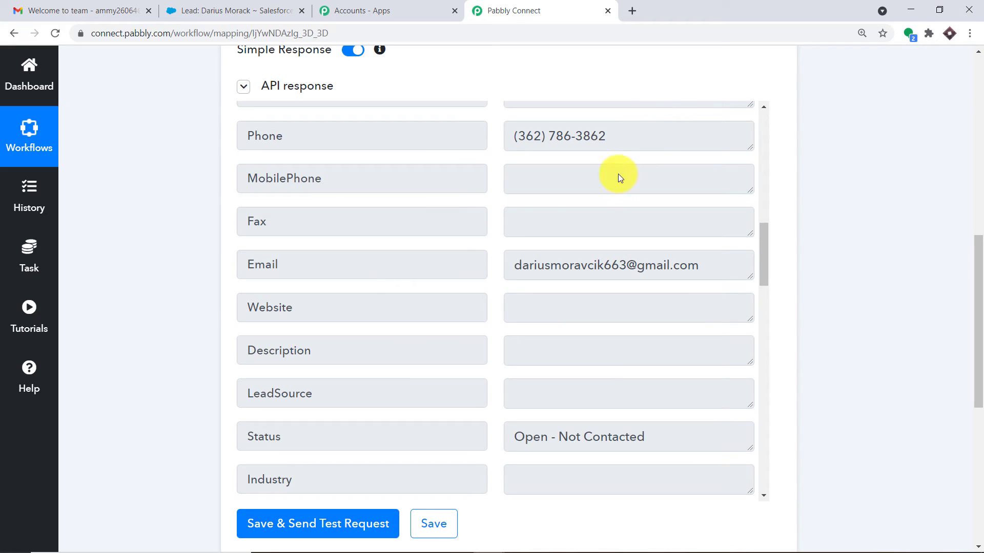
mouse_move(713, 266)
mouse_down()
mouse_move(518, 267)
mouse_move(715, 253)
mouse_up()
click(534, 266)
drag(977, 249, 978, 368)
click(509, 272)
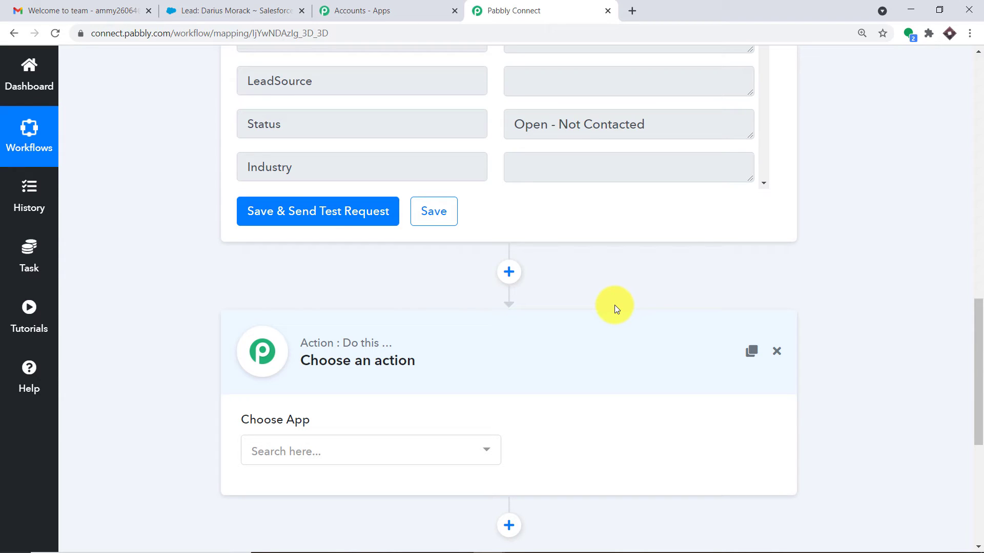
- Set the action step to Gmail with the Send an Email event and start connecting Gmail
click(273, 456)
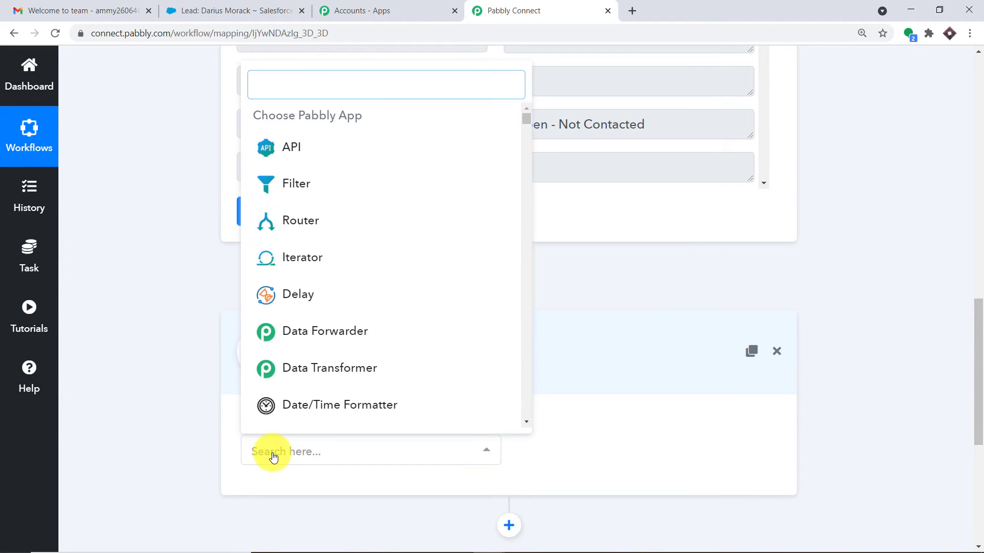
text(gmail)
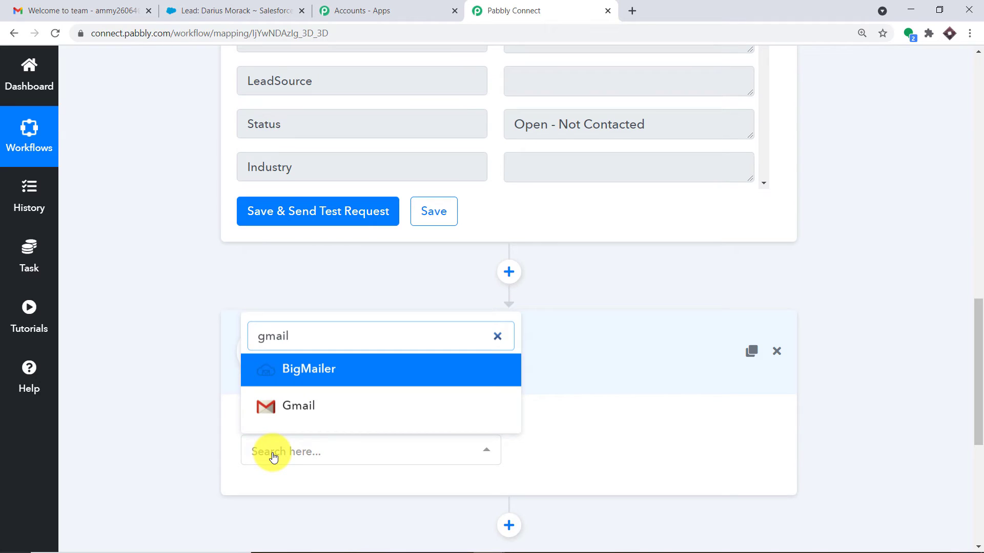
click(294, 413)
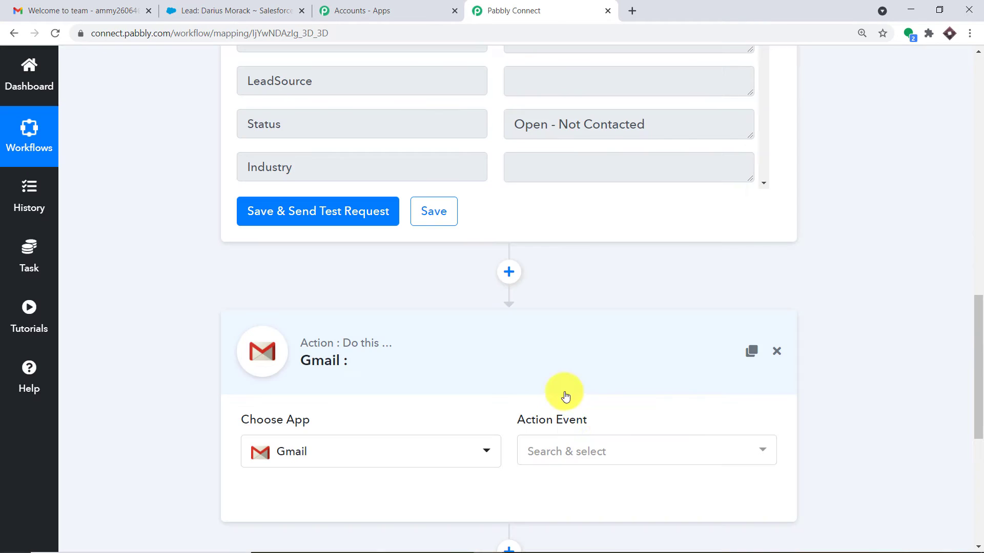
click(618, 451)
click(577, 268)
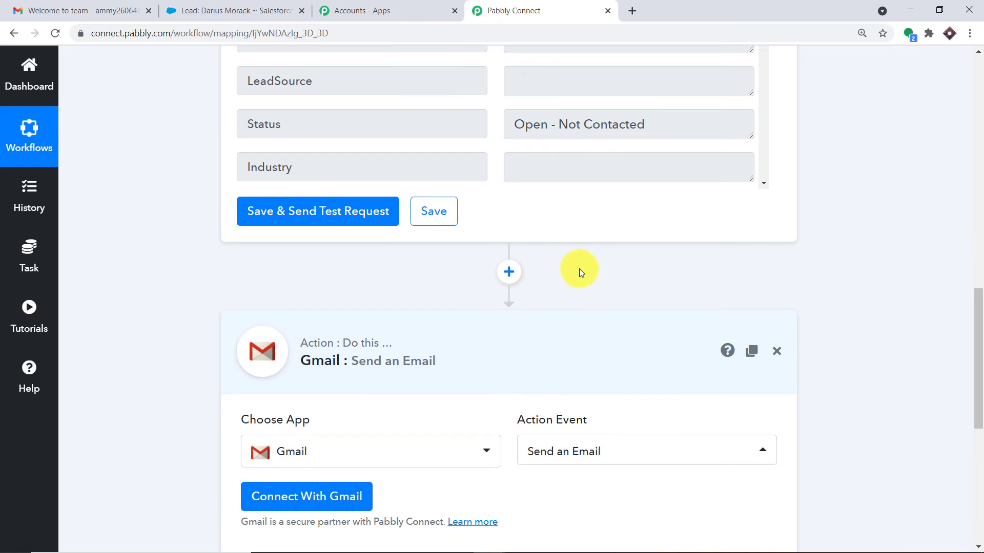
scroll(638, 300, down, 2)
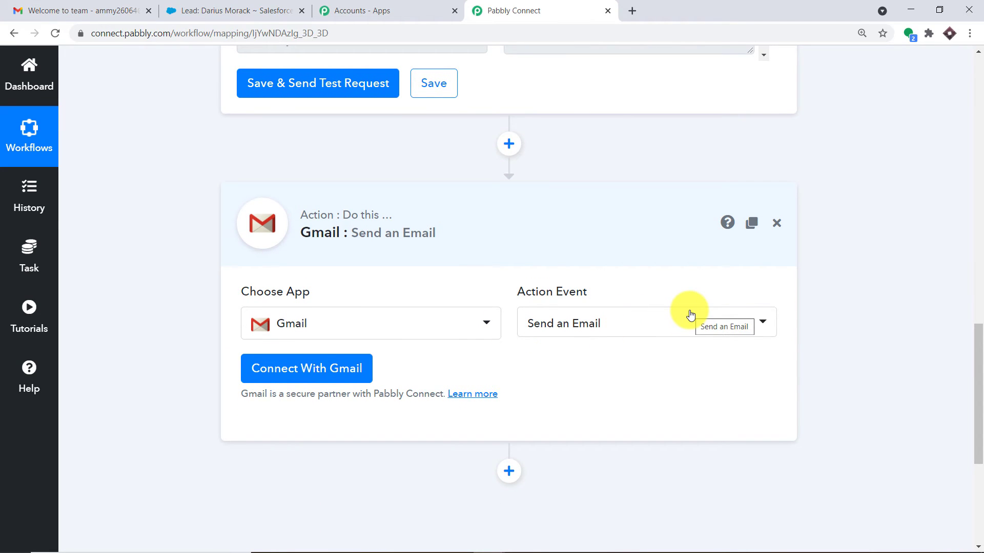
click(683, 318)
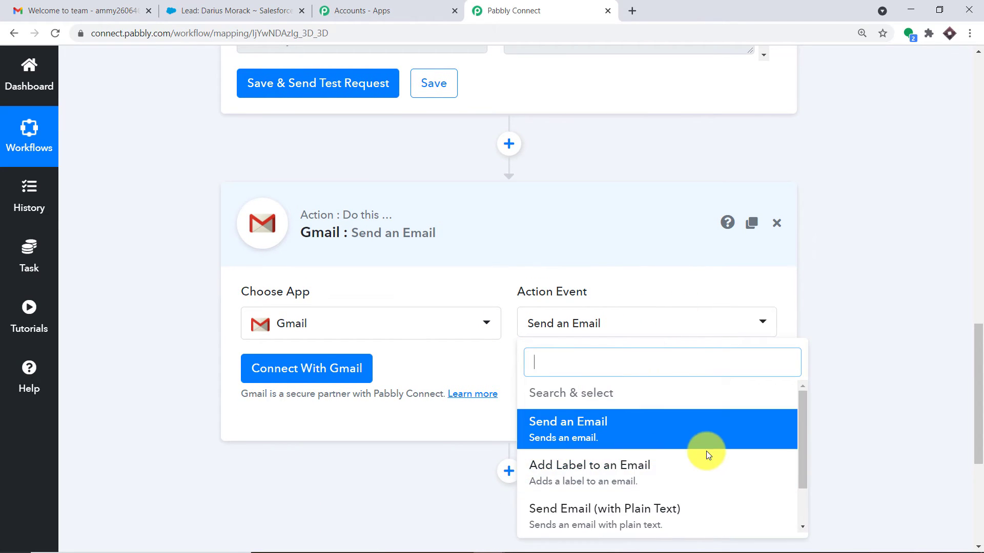
scroll(619, 492, down, 3)
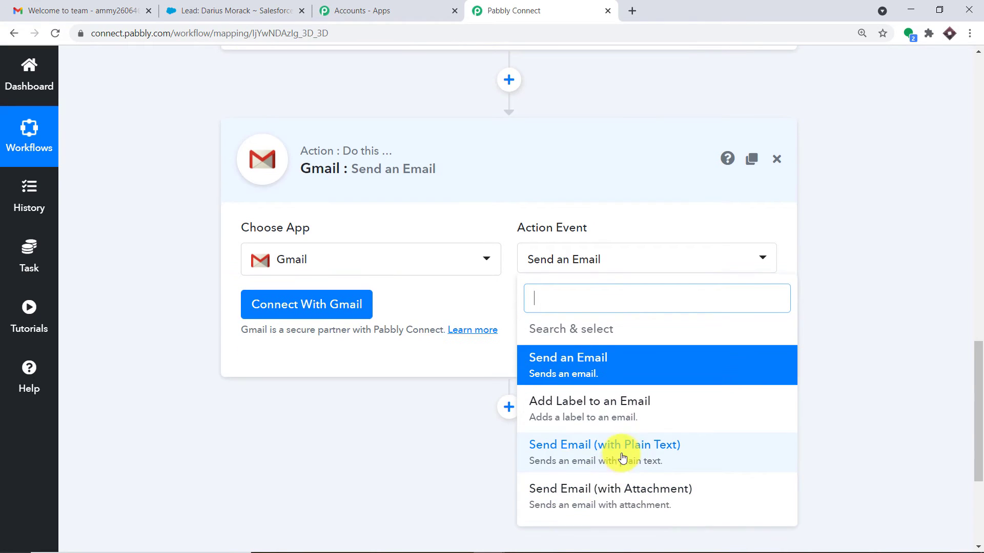
click(849, 208)
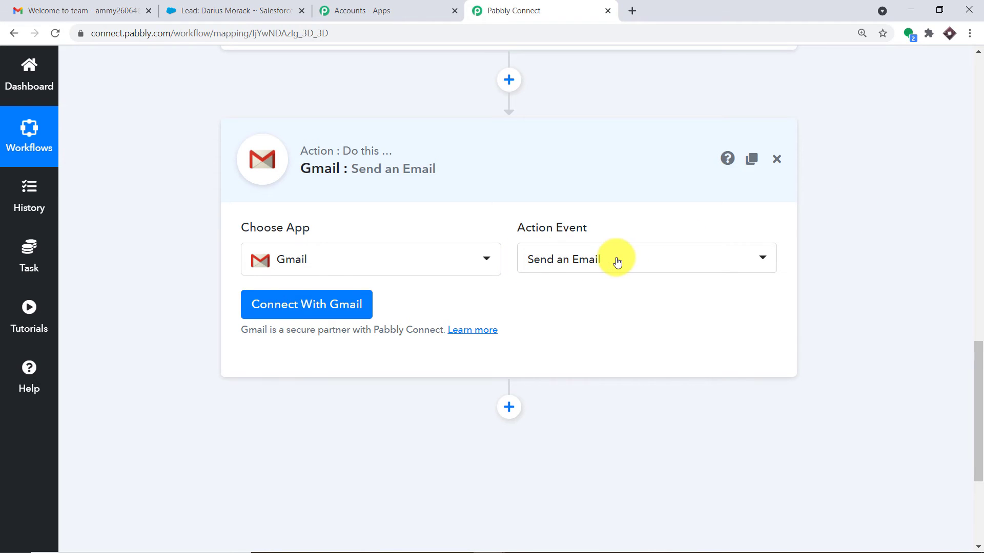
click(281, 305)
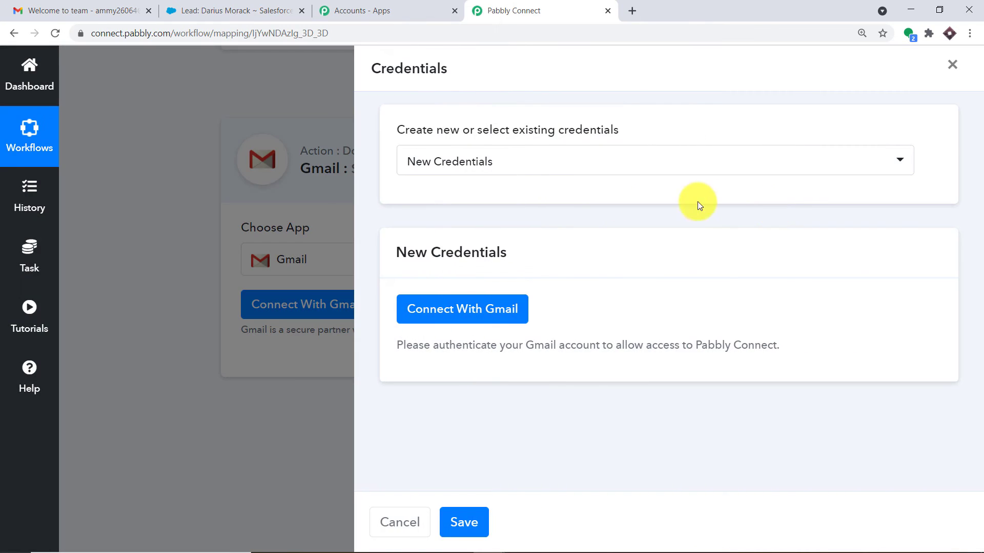
- Sign in with the first listed Google account and allow Pabbly Connect access to Gmail
click(484, 308)
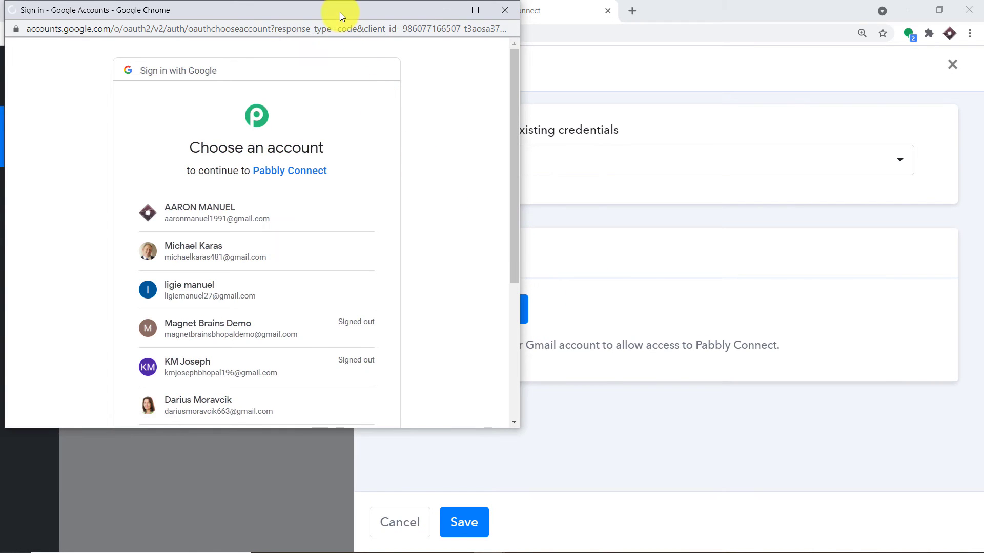
drag(345, 11, 825, 37)
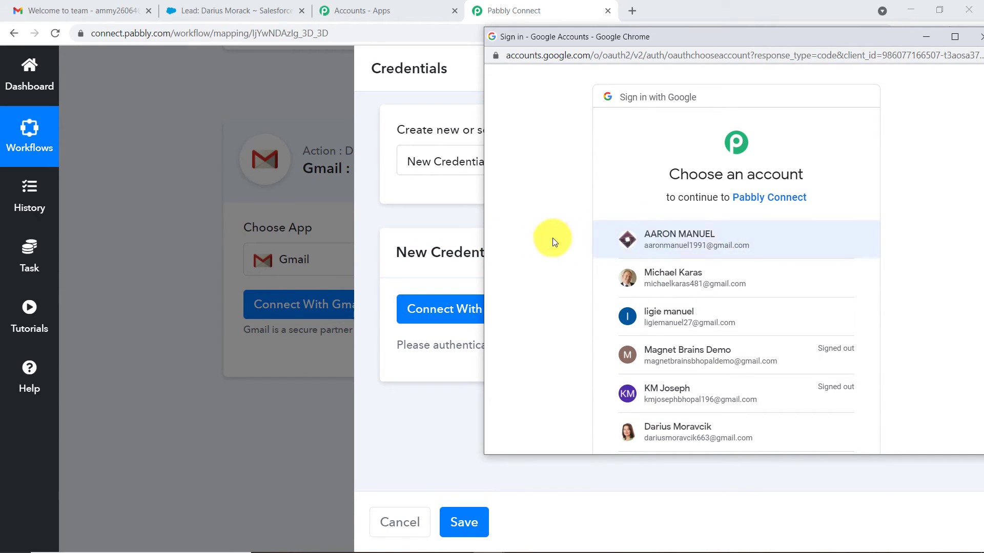
click(644, 240)
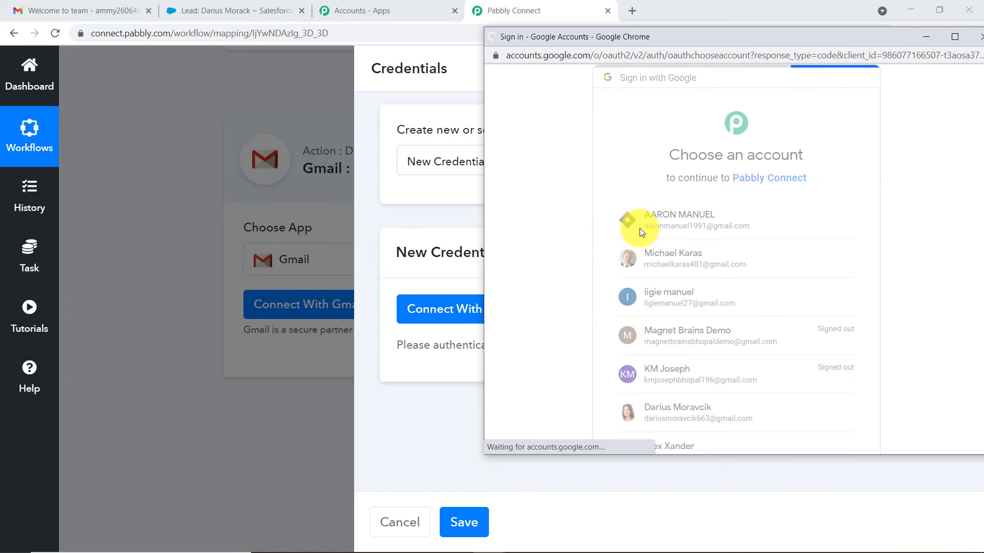
scroll(680, 211, down, 1)
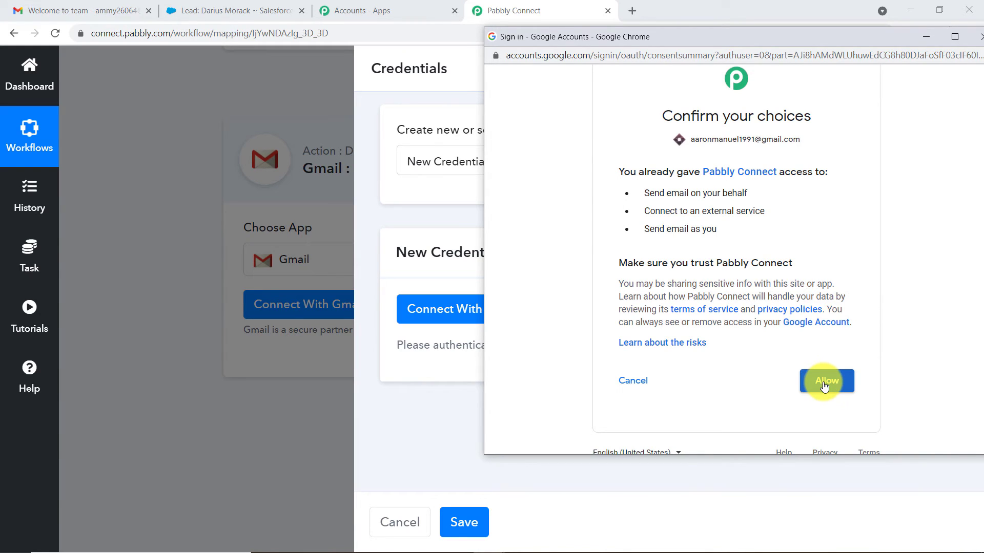
click(824, 386)
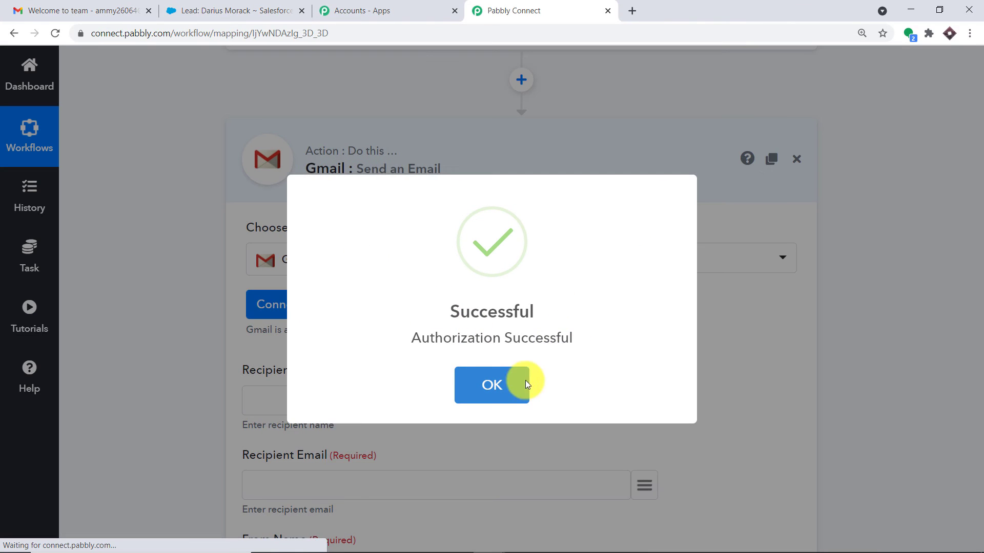
- Dismiss the Authorization Successful message and review the empty recipient, sender, subject and message fields
click(525, 383)
scroll(518, 299, down, 3)
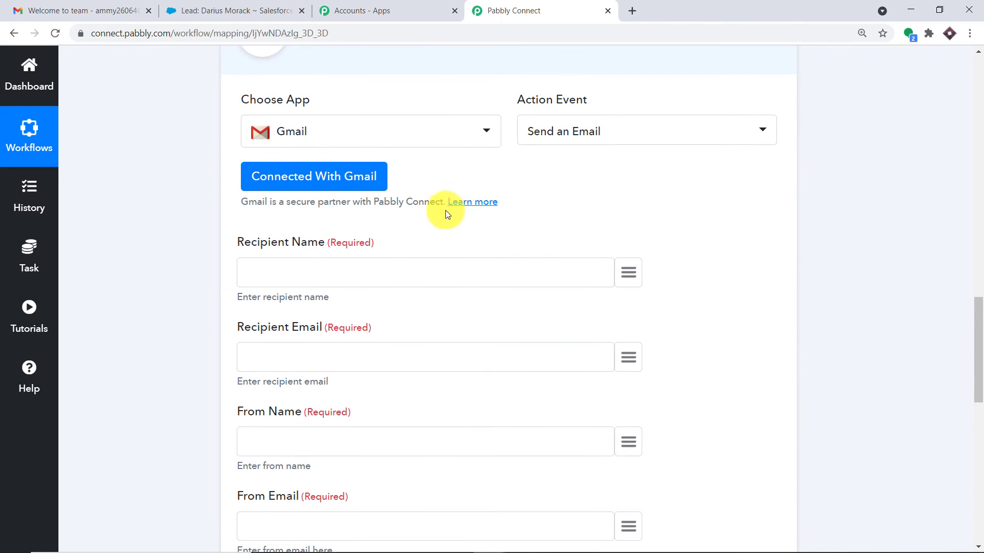
scroll(587, 405, down, 7)
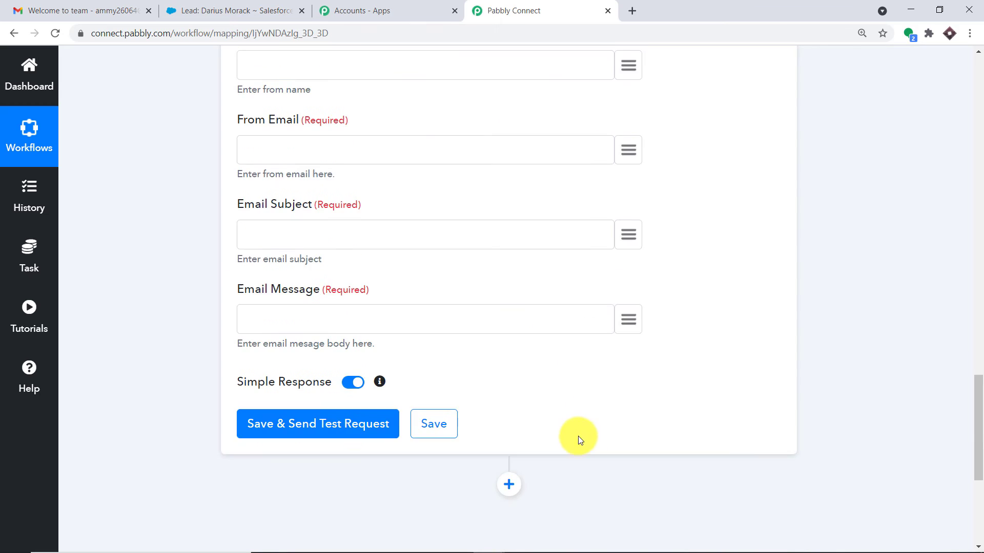
scroll(578, 436, up, 5)
scroll(559, 400, up, 4)
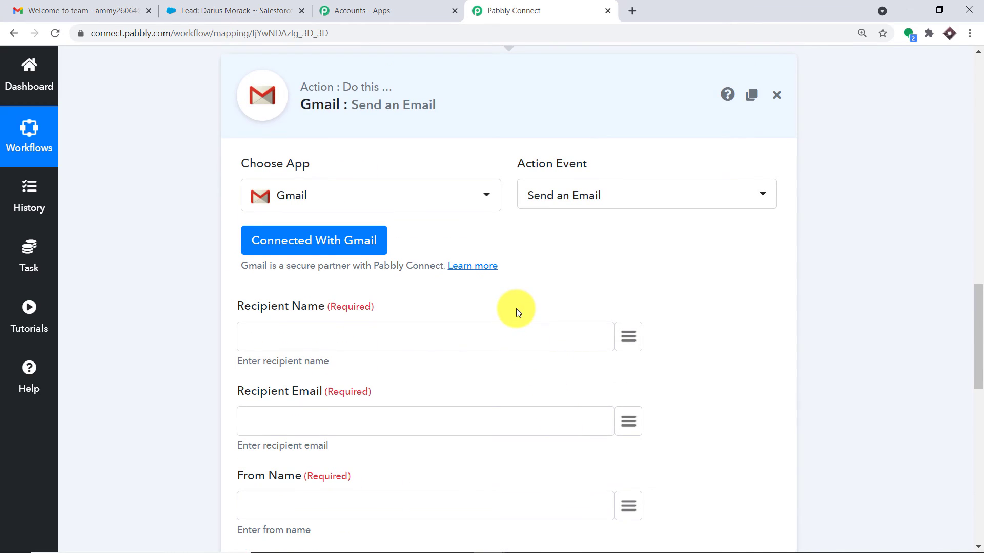
scroll(487, 314, down, 1)
scroll(487, 315, down, 1)
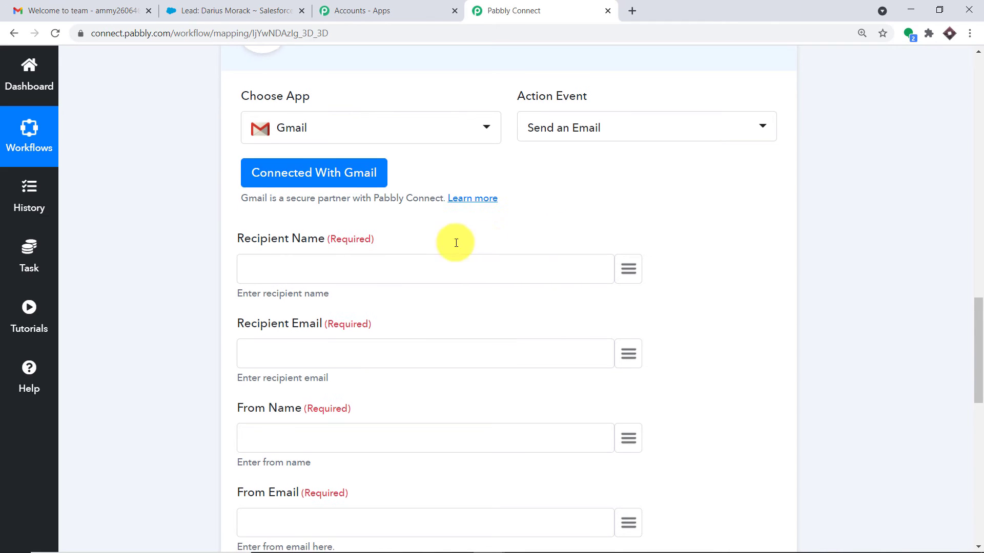
scroll(455, 241, down, 1)
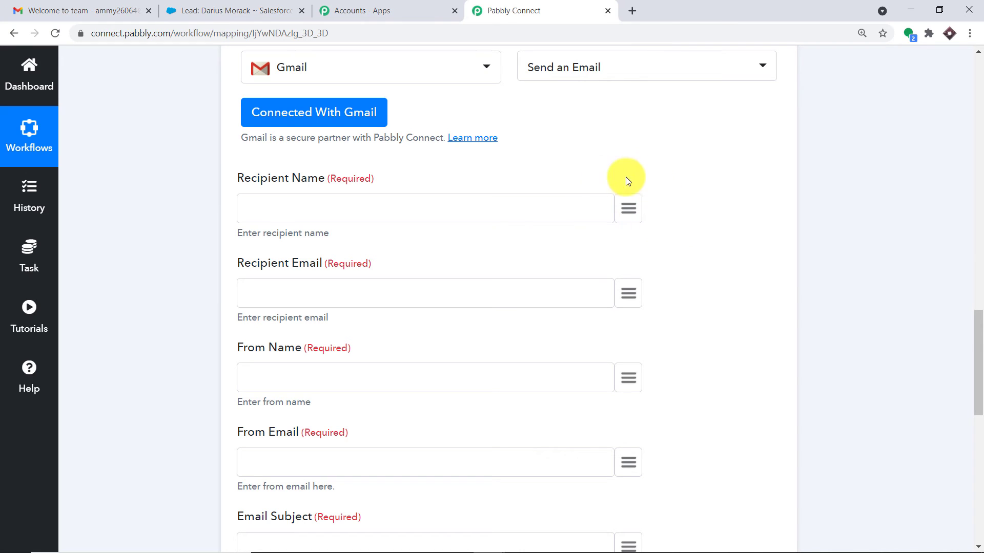
- Map the Salesforce lead's Name into Recipient Name
click(628, 207)
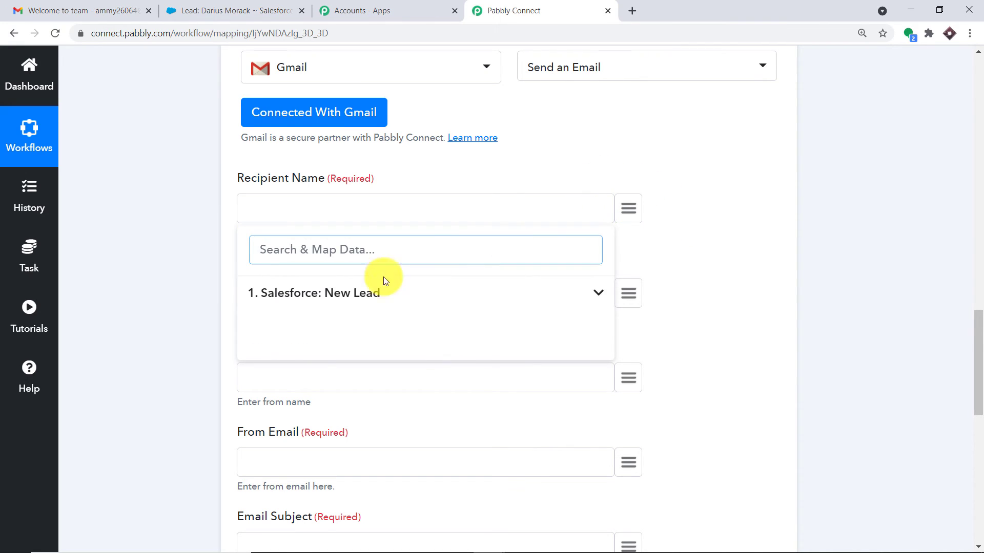
click(346, 291)
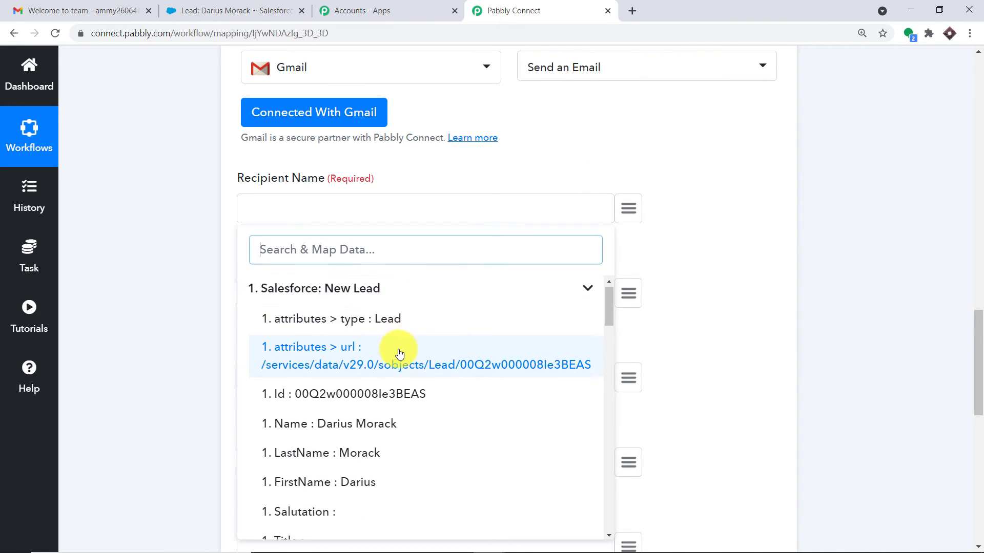
scroll(399, 354, down, 1)
scroll(401, 361, down, 1)
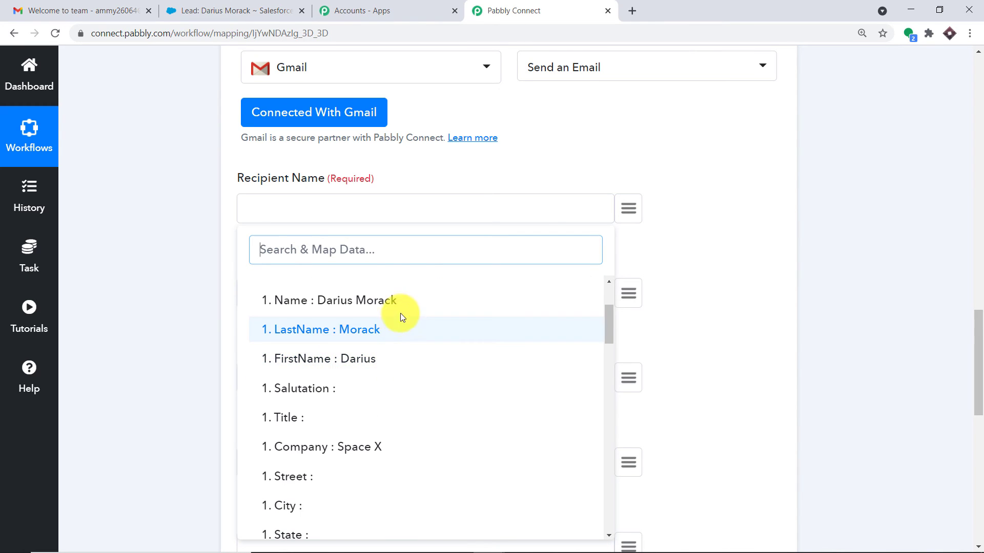
click(416, 306)
scroll(425, 281, down, 3)
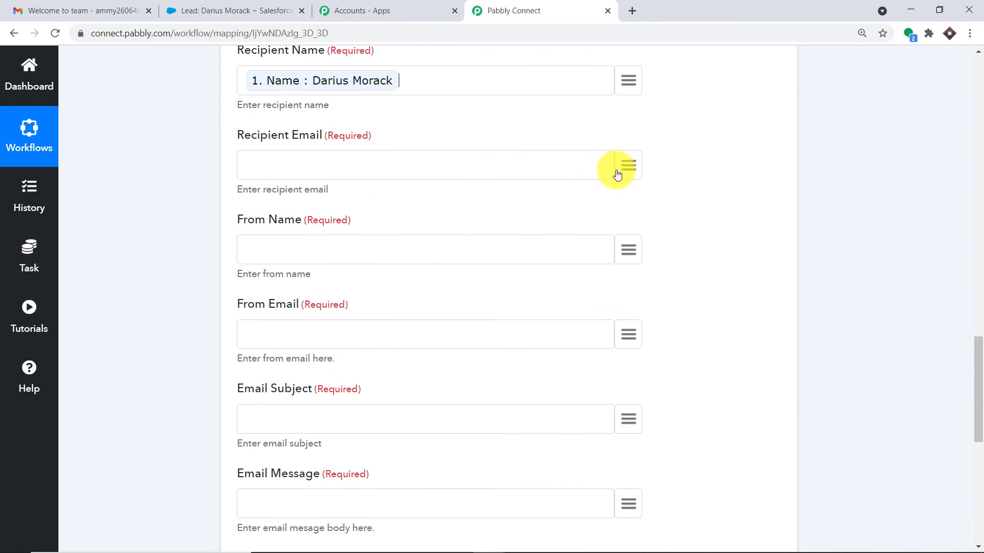
- Map the Salesforce lead's Email into Recipient Email
click(618, 173)
click(294, 260)
scroll(379, 379, down, 2)
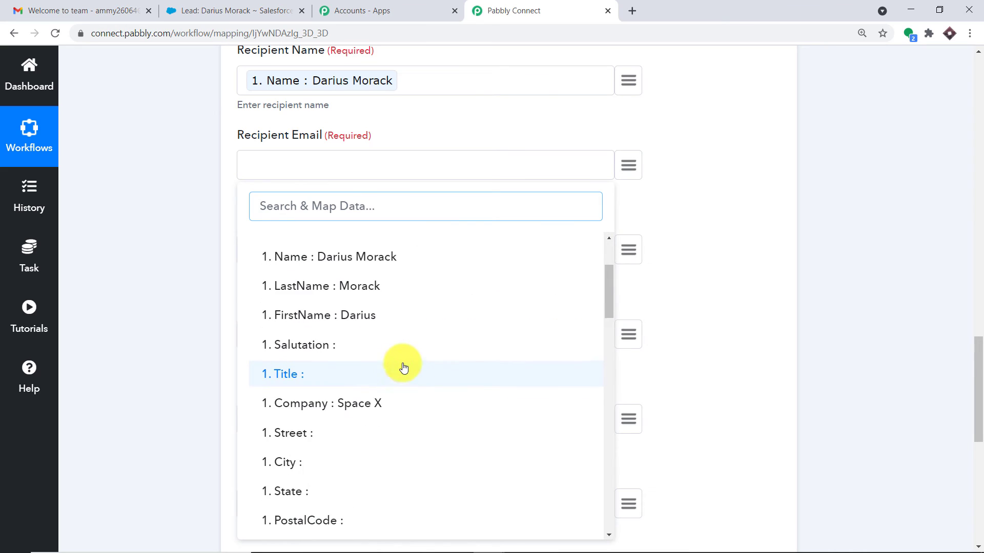
scroll(405, 371, down, 5)
click(389, 407)
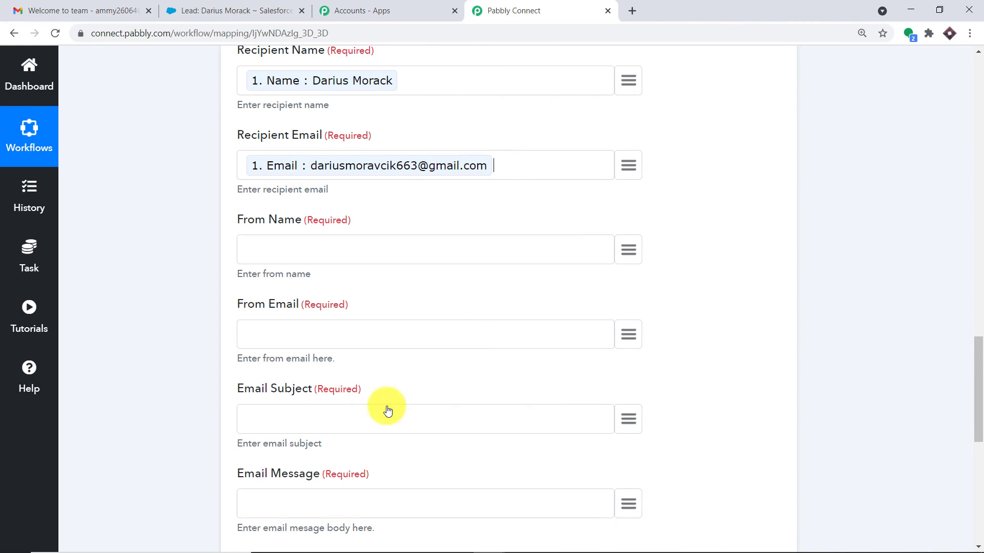
scroll(397, 192, down, 3)
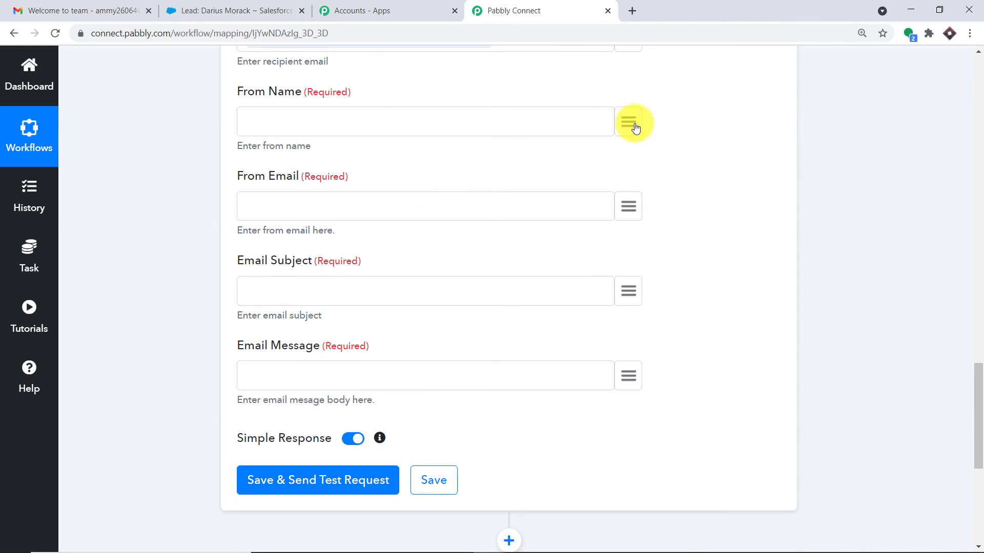
click(634, 126)
click(338, 205)
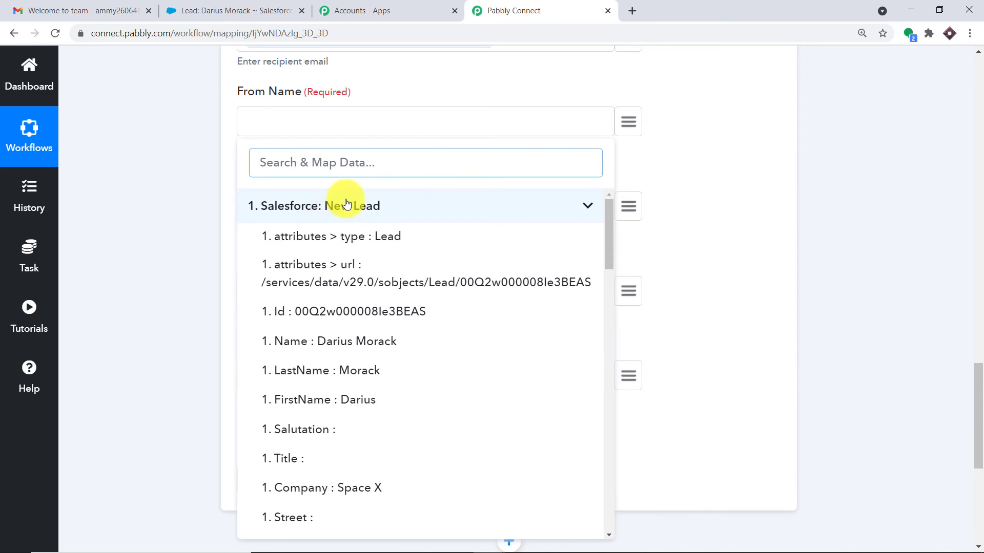
- Fill in the sender's name and e-mail address in From Name and From Email
click(272, 129)
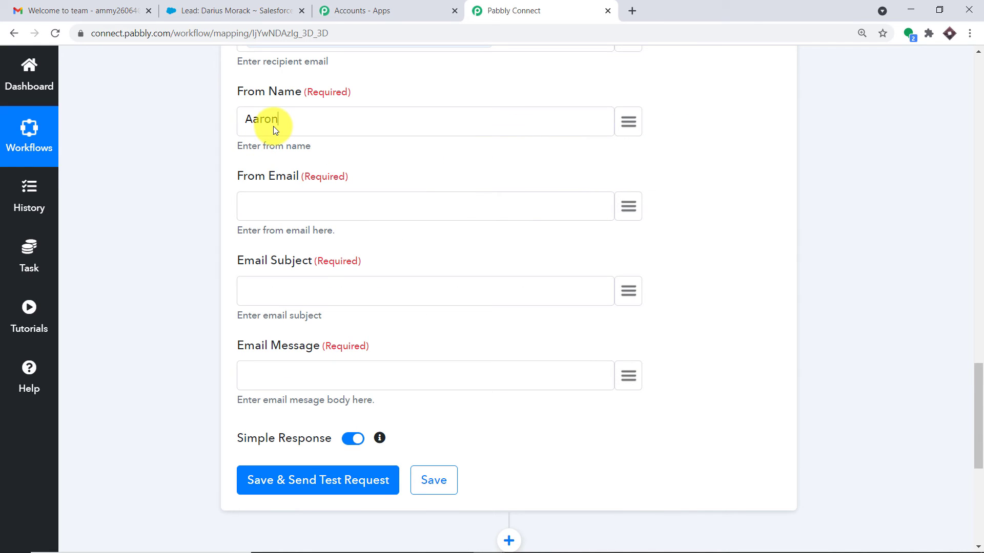
click(262, 217)
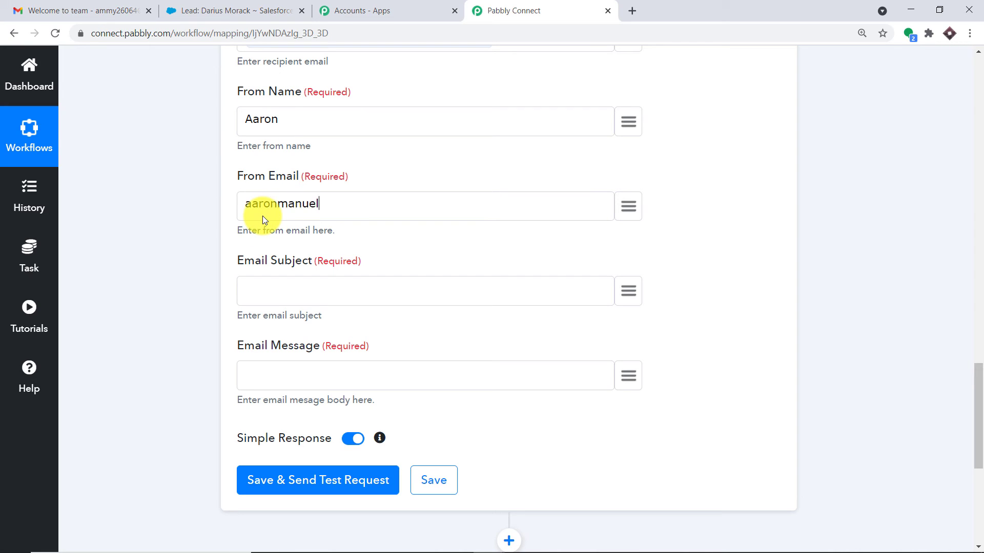
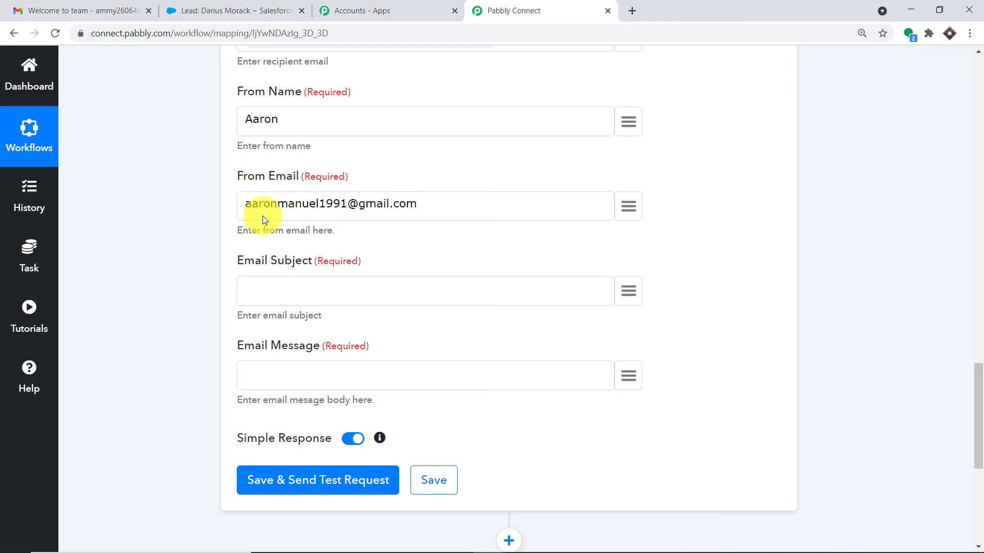
scroll(263, 216, down, 1)
- Set the Email Subject to 'Welcome To The Team'
click(267, 221)
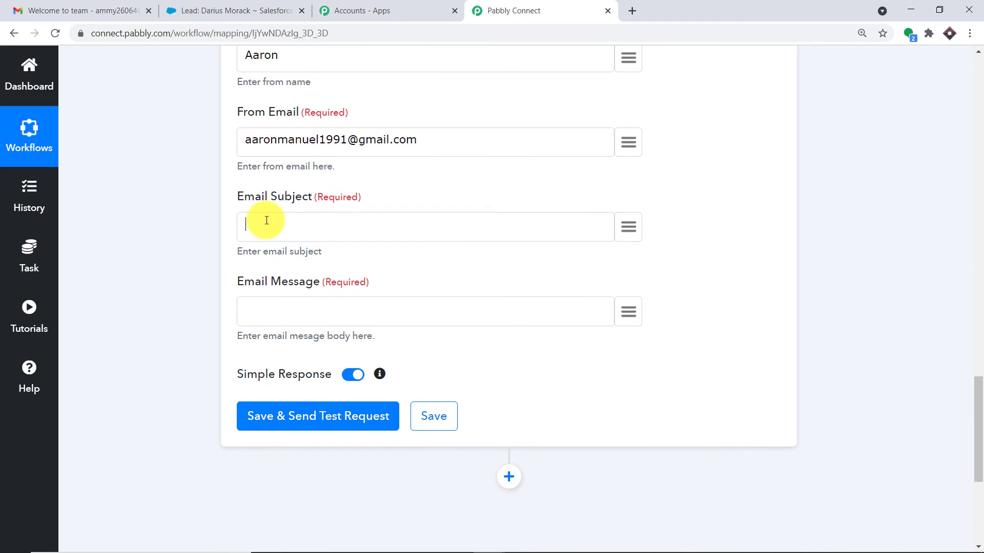
text(Welcome To the Team)
click(318, 225)
key(BackSpace)
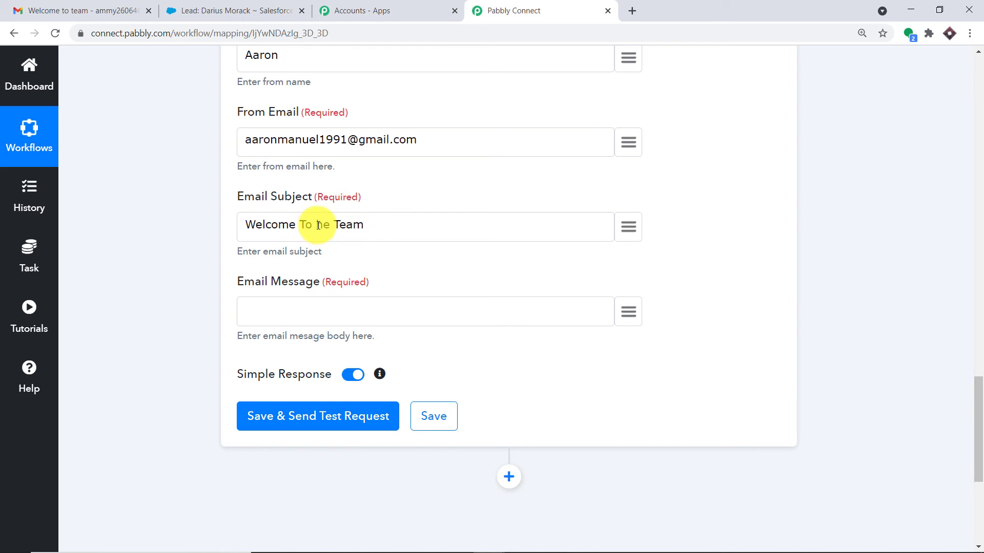
text(T)
- Start the Email Message with 'Hello' followed by a new line
click(318, 311)
scroll(316, 314, down, 1)
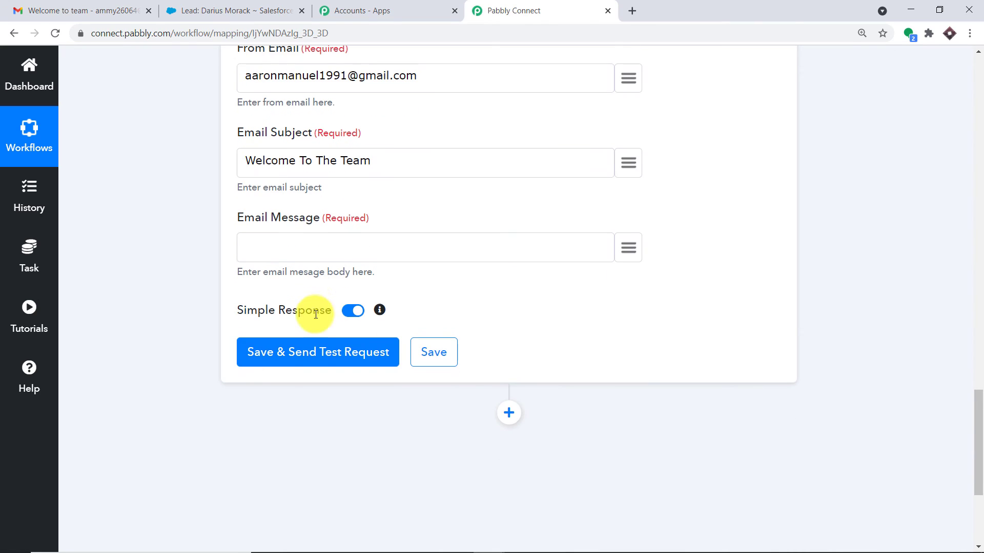
text(Hello)
key(Return)
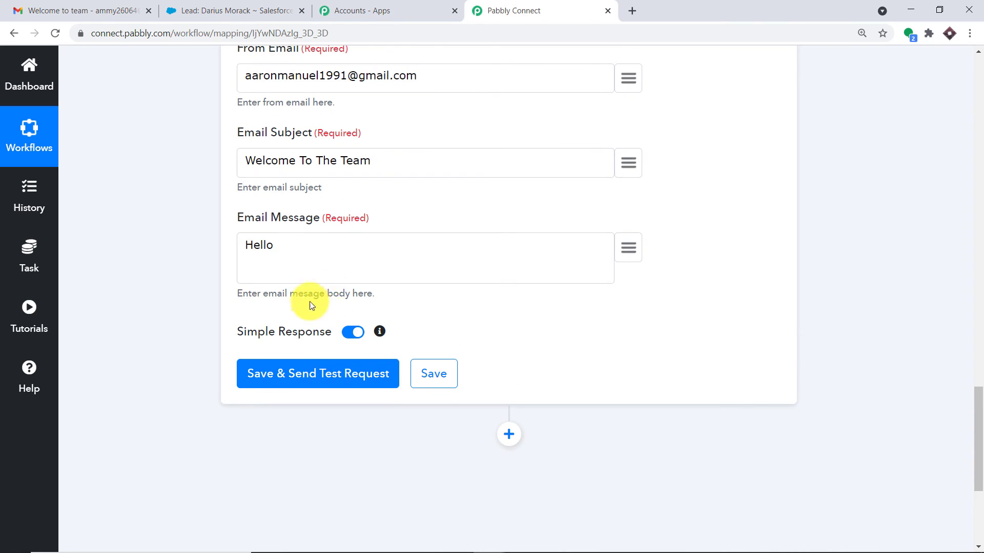
click(625, 250)
- Insert the lead's '1. Name' into the message after Hello
click(413, 352)
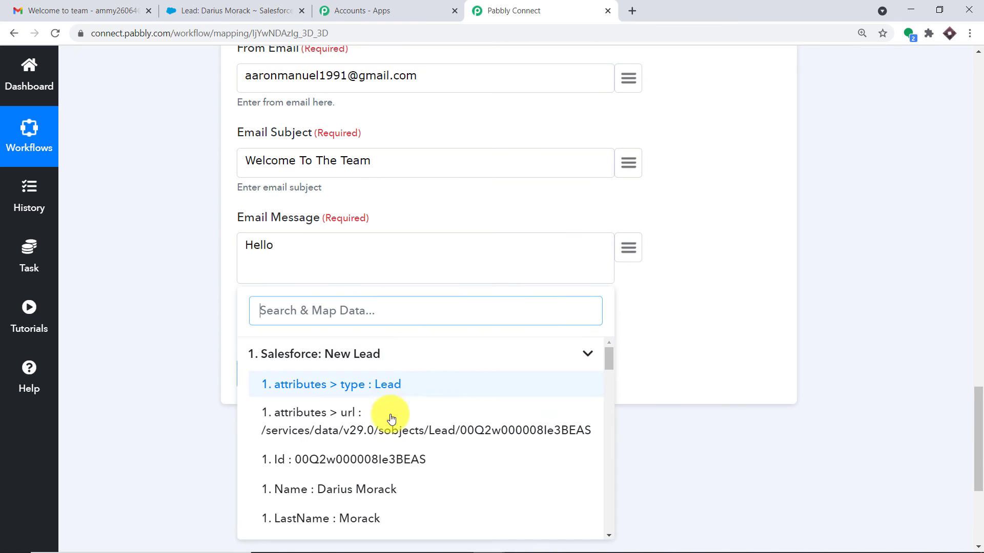
scroll(391, 422, down, 1)
click(391, 425)
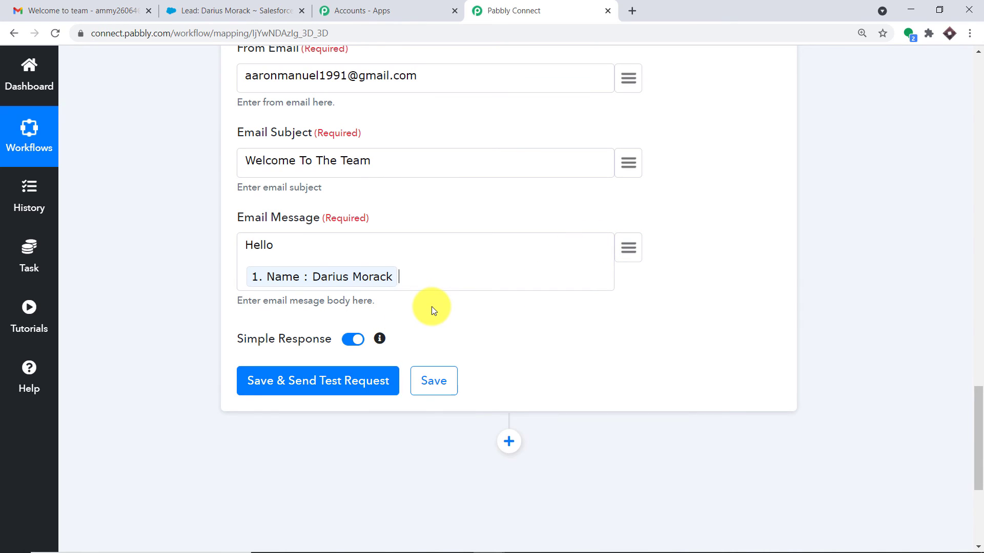
key(Return)
- Add the line 'Thank you for joining the team, you will be getting products emails at this address'
text(W)
key(BackSpace)
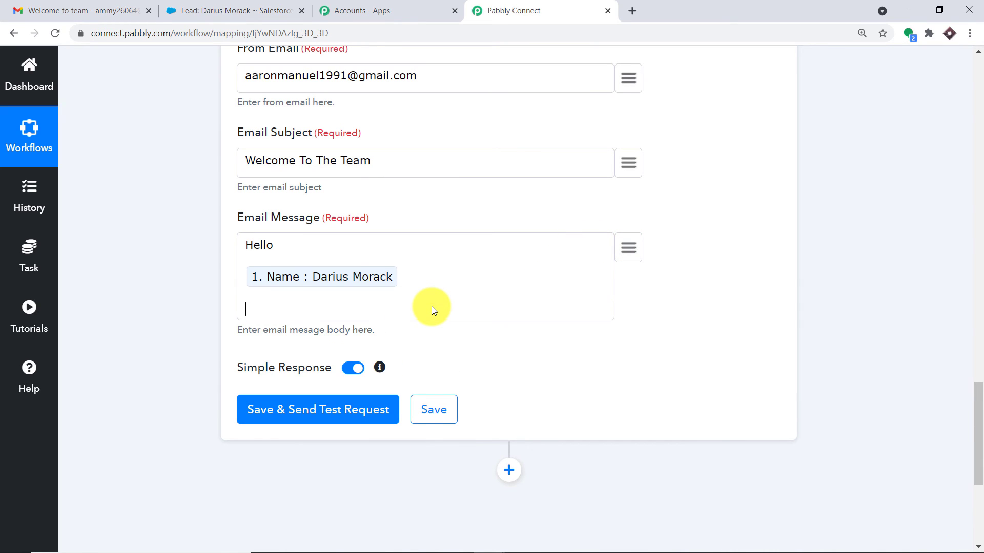
text(Thank you for join)
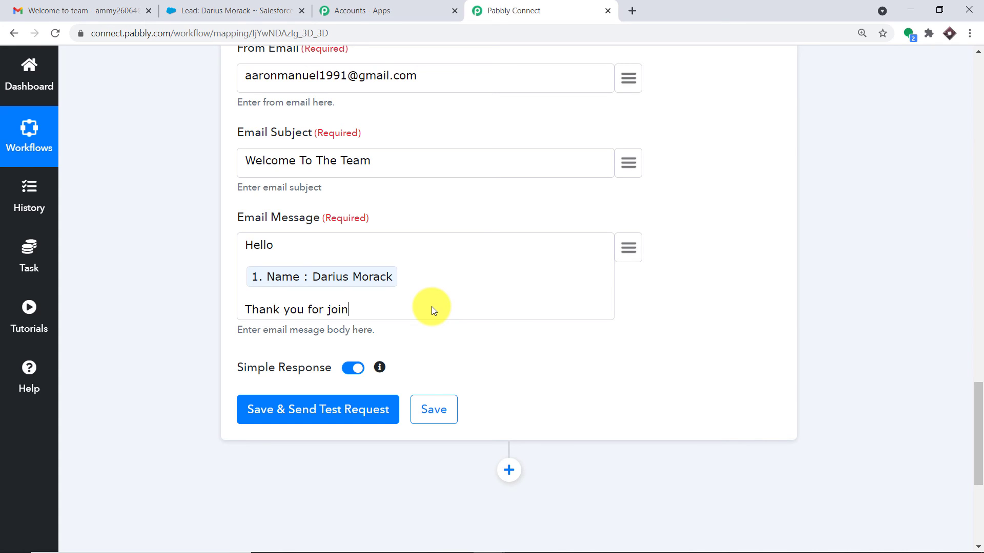
text(ing the team, you wu)
key(BackSpace)
text(ill be)
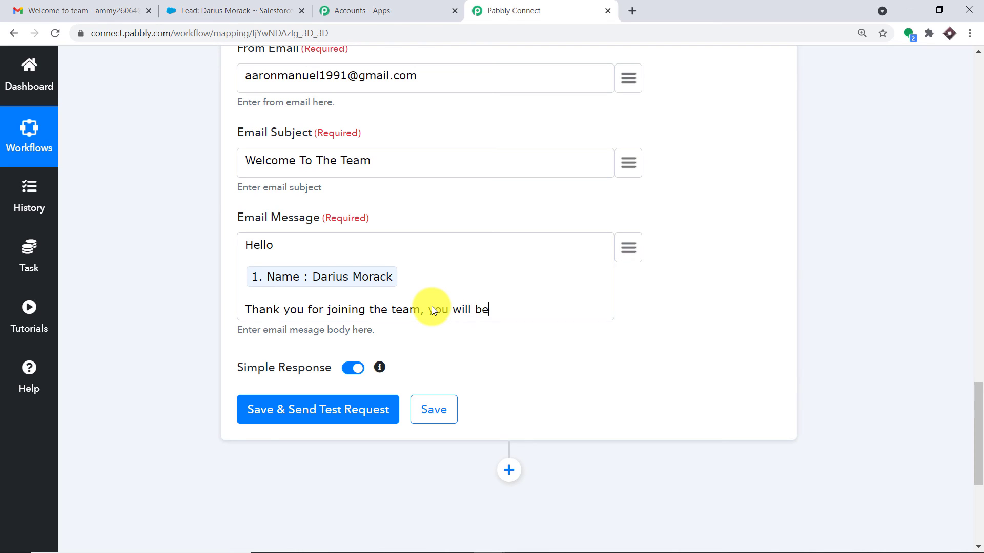
text( getting products em)
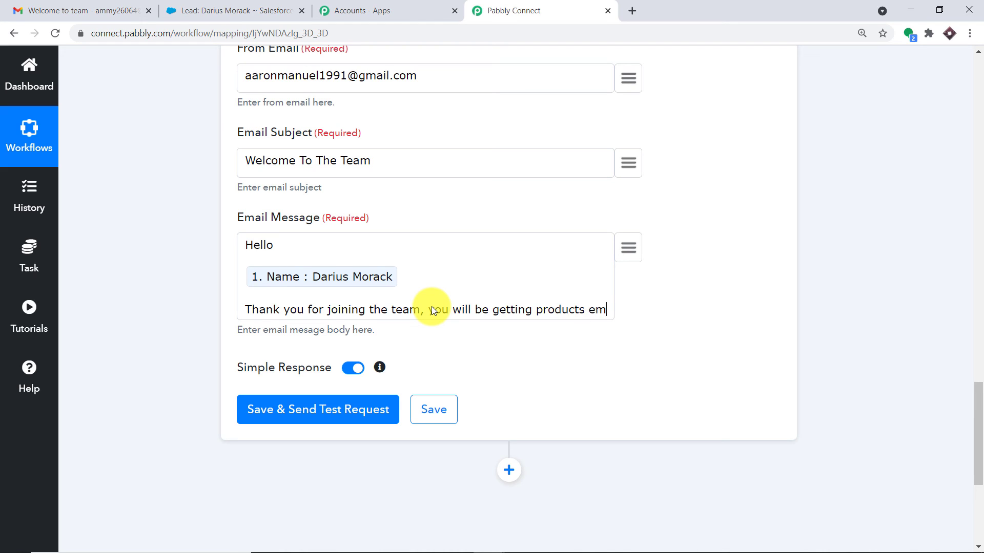
text(ails at this)
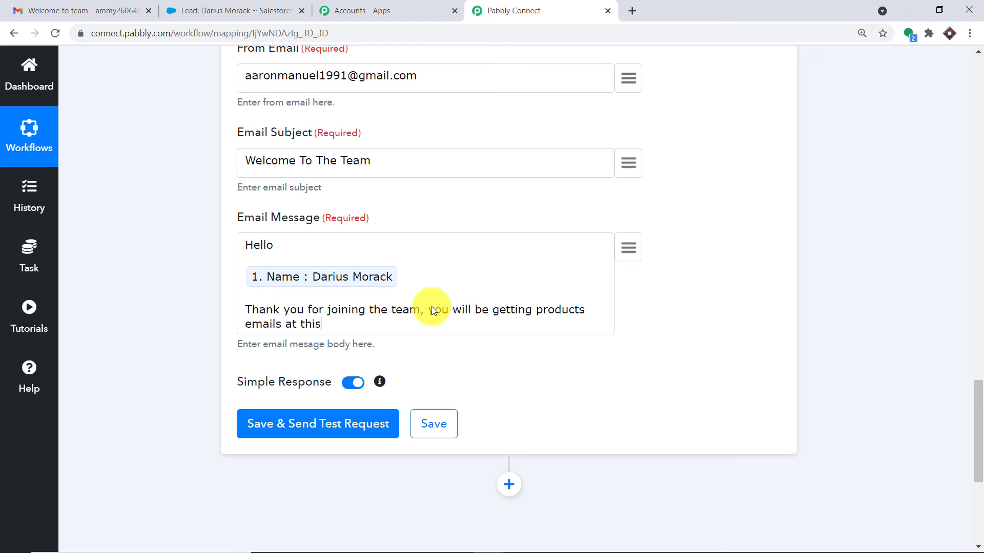
text( address)
- Insert the lead's '1. Email' at the end of the message
click(629, 248)
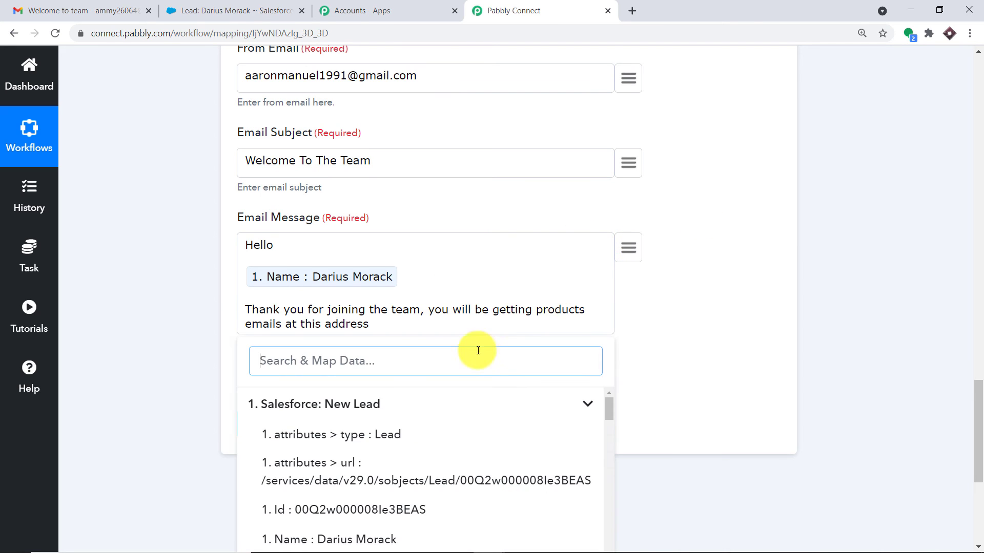
scroll(467, 355, down, 3)
scroll(468, 367, down, 3)
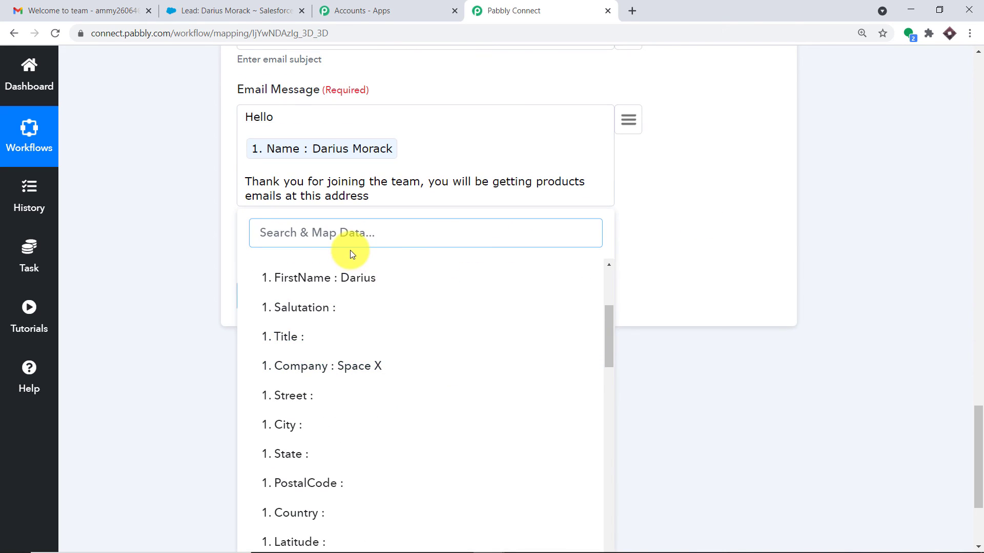
text(emai)
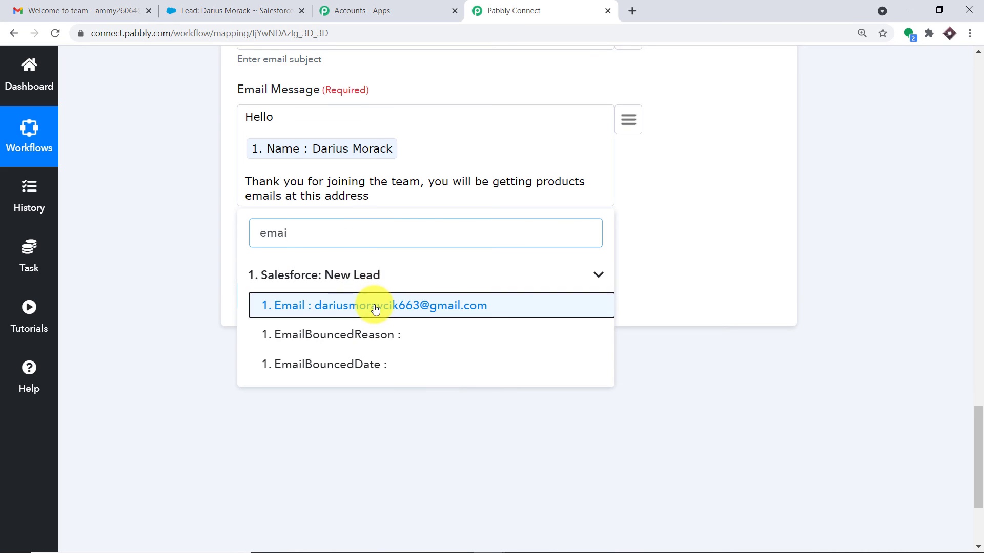
click(373, 305)
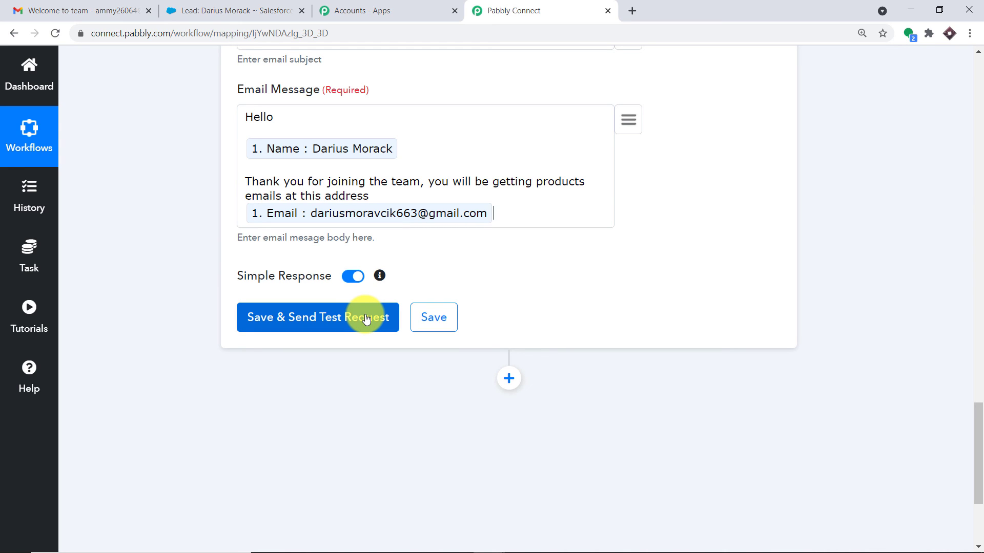
- Save the Gmail action, send a test email, and confirm the SENT response
click(315, 320)
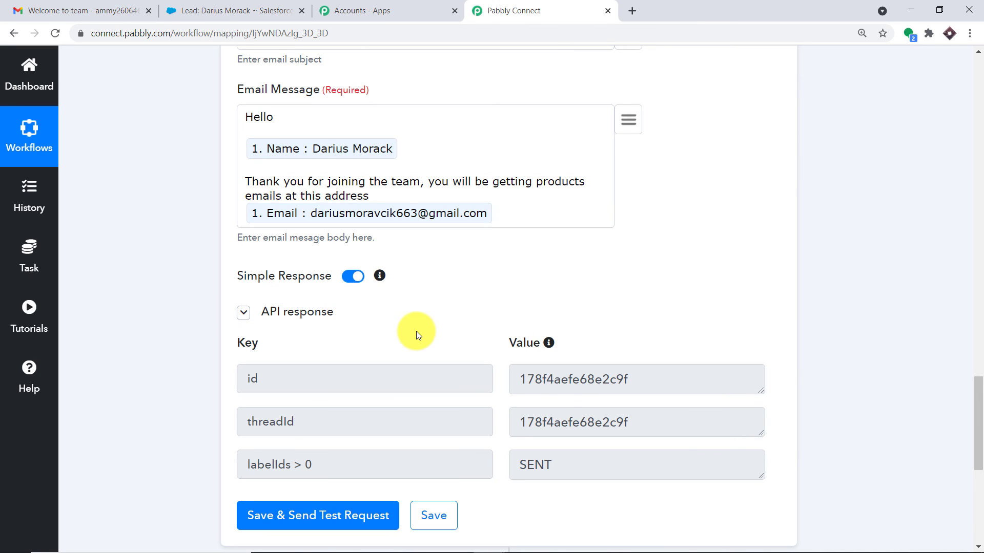
click(119, 9)
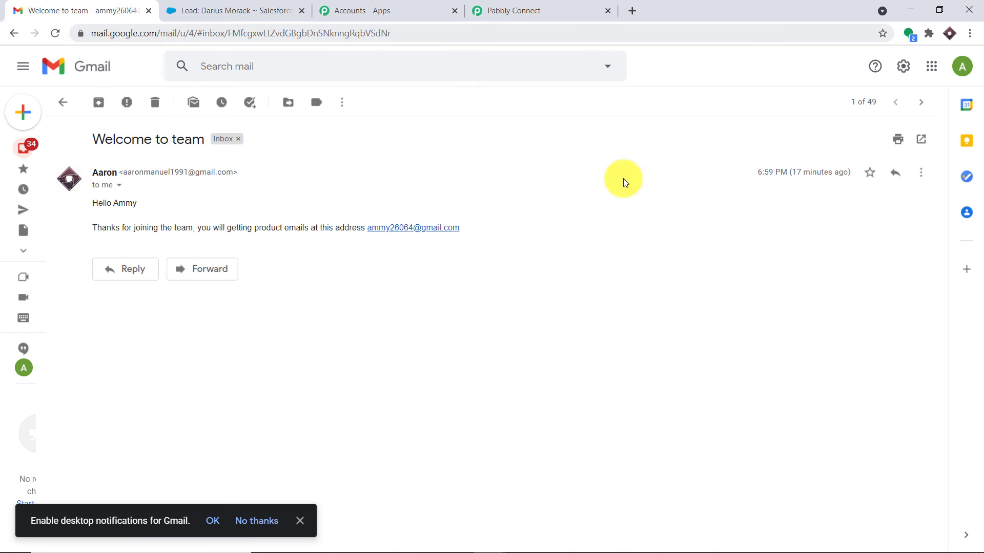
- Switch to the lead's Gmail account and open the received Welcome To The Team email
click(962, 66)
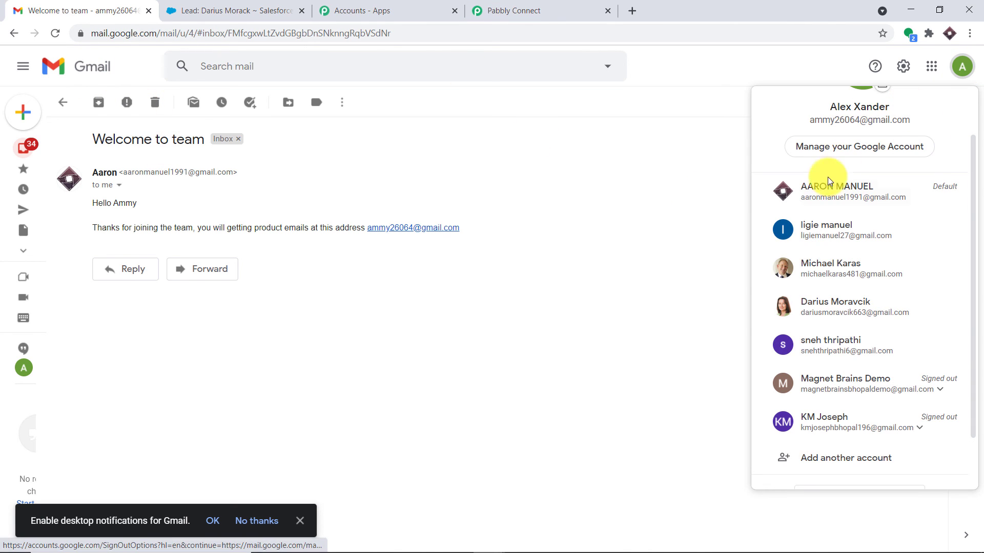
click(806, 310)
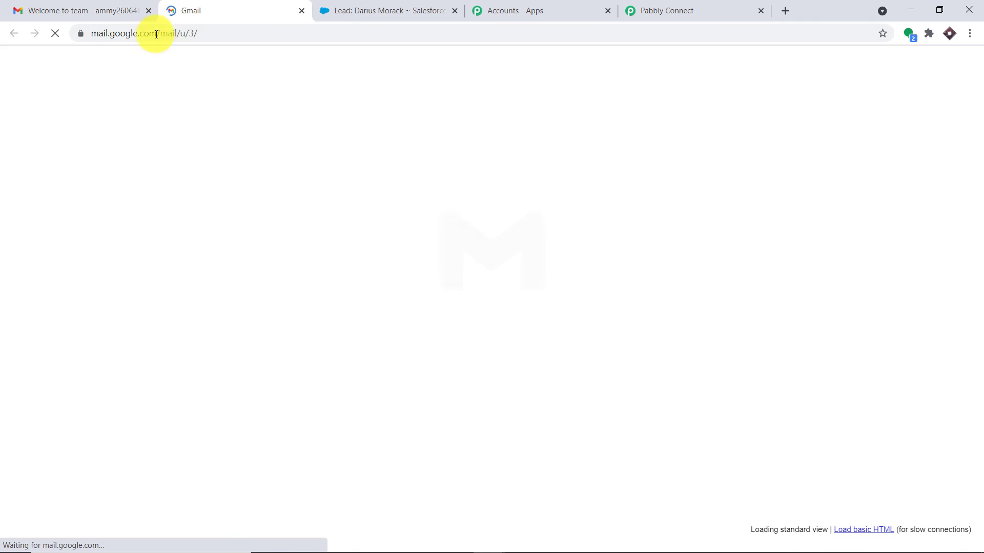
click(149, 11)
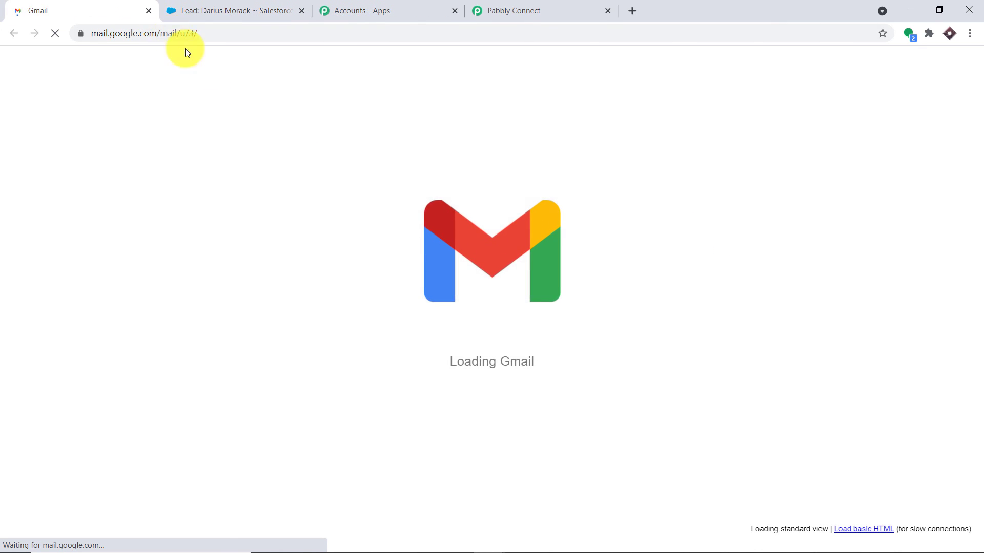
click(359, 172)
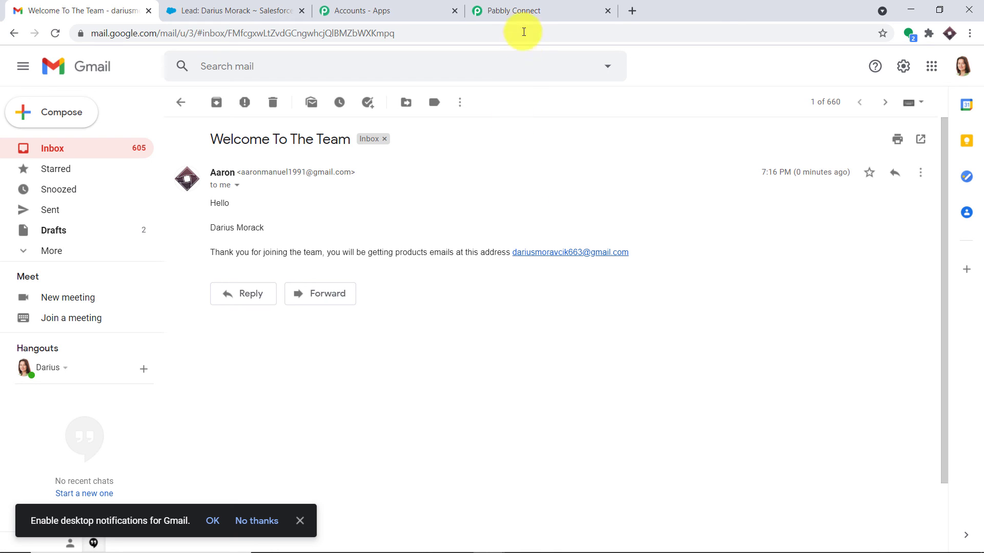
- Back in the Salesforce To Gmail workflow, collapse the Gmail action and Salesforce trigger steps
click(523, 9)
drag(982, 388, 962, 232)
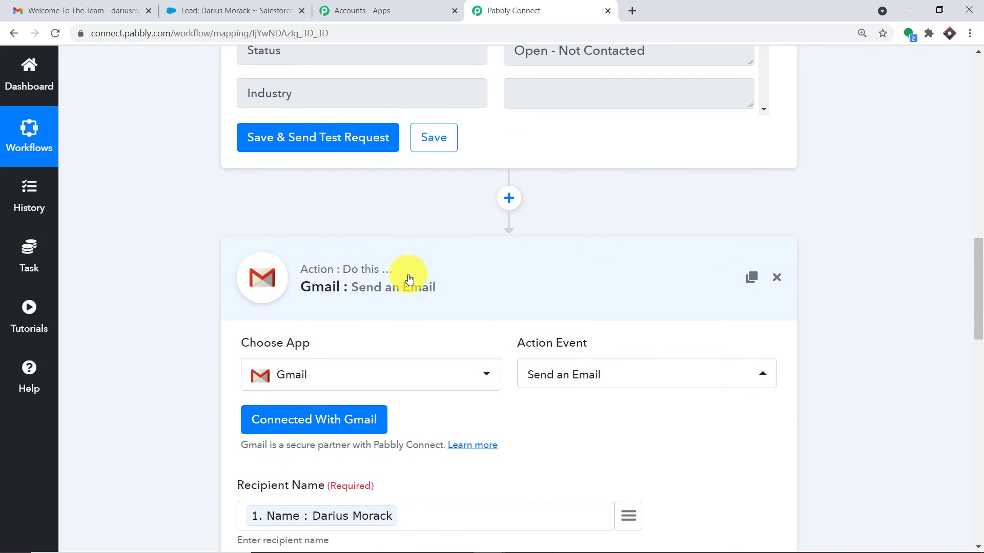
click(410, 272)
drag(977, 301, 974, 169)
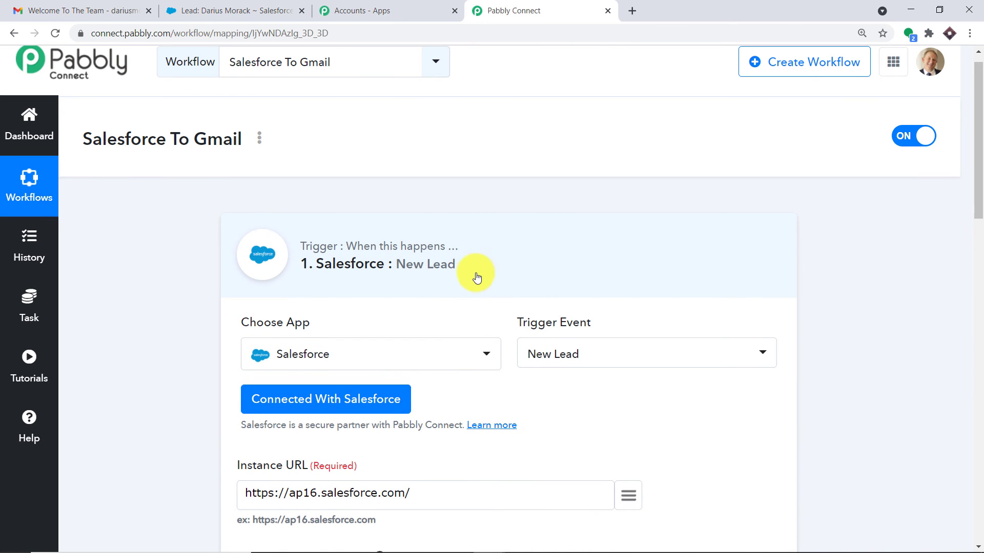
click(468, 269)
scroll(463, 253, down, 2)
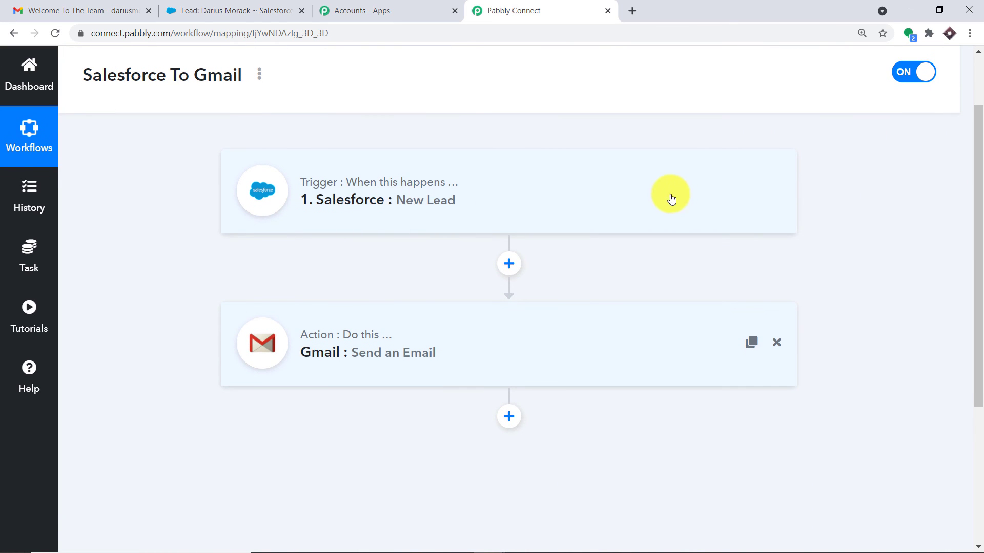